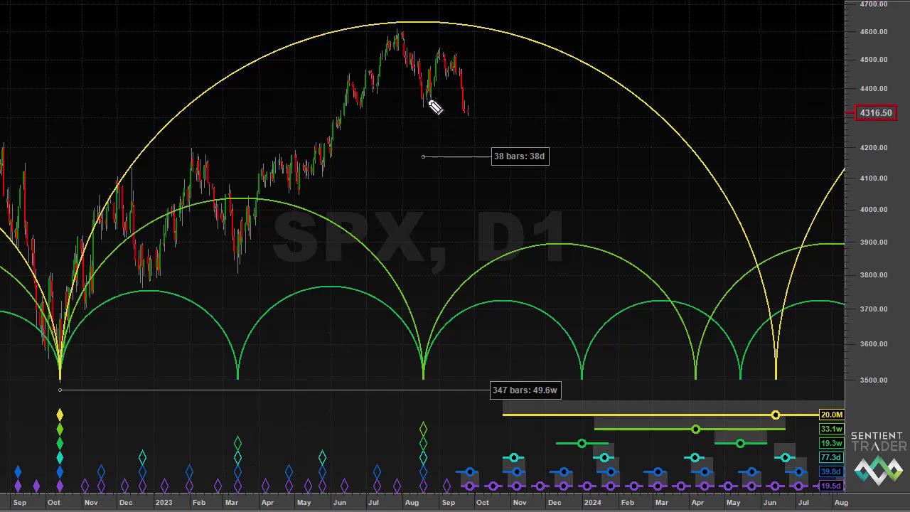
# - Circle the mid-August low, add arrows along both sides of the 20-month cycle arc and circle its peak
pyautogui.moveTo(421, 101)
pyautogui.mouseDown()
pyautogui.moveTo(430, 115)
pyautogui.moveTo(427, 98)
pyautogui.mouseUp()
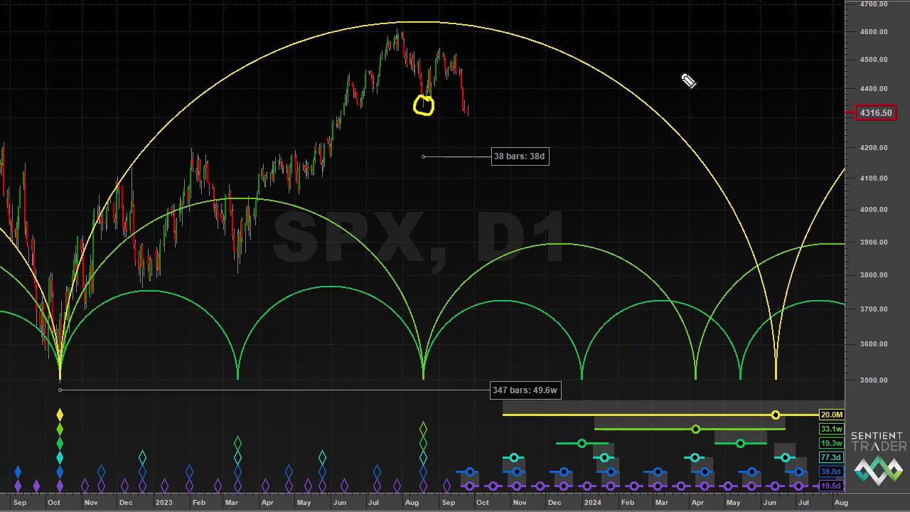
pyautogui.moveTo(709, 50)
pyautogui.mouseDown()
pyautogui.moveTo(655, 91)
pyautogui.moveTo(671, 92)
pyautogui.mouseUp()
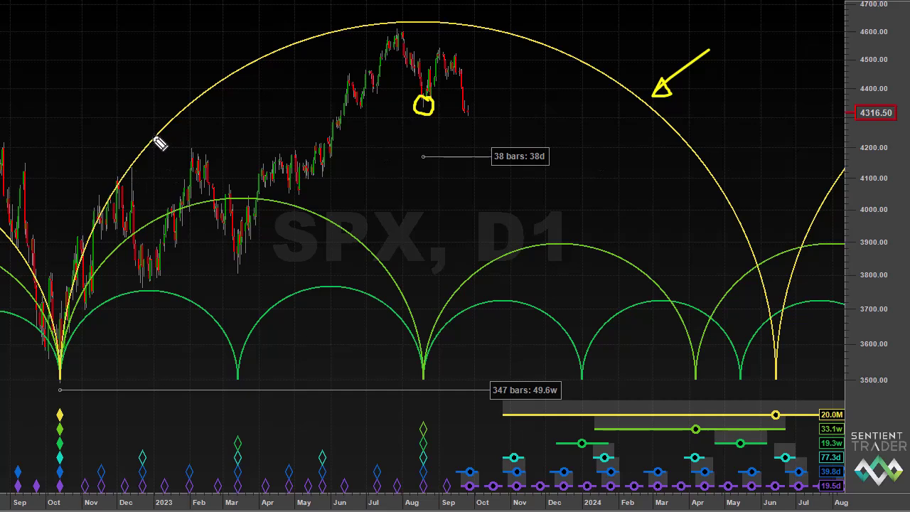
pyautogui.moveTo(146, 139)
pyautogui.mouseDown()
pyautogui.moveTo(271, 64)
pyautogui.moveTo(238, 59)
pyautogui.mouseUp()
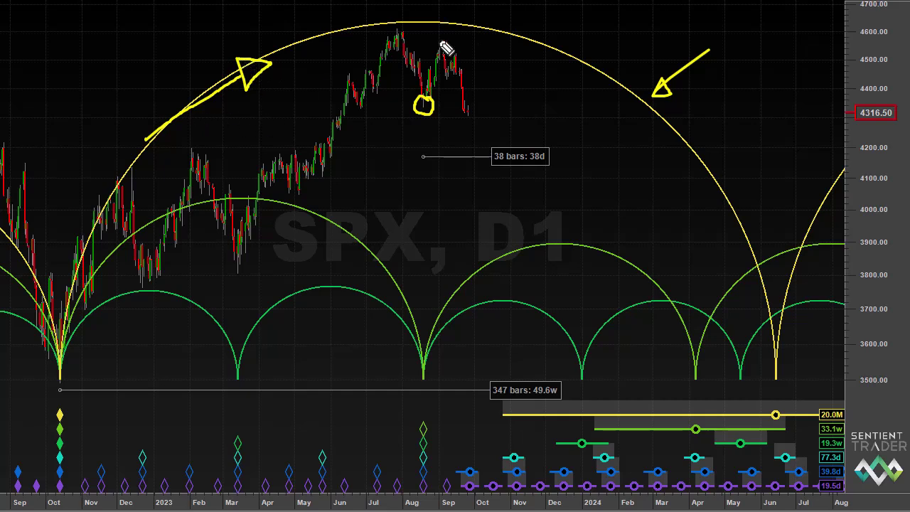
pyautogui.moveTo(612, 83)
pyautogui.mouseDown()
pyautogui.moveTo(681, 135)
pyautogui.moveTo(680, 155)
pyautogui.moveTo(698, 171)
pyautogui.moveTo(695, 146)
pyautogui.moveTo(675, 170)
pyautogui.mouseUp()
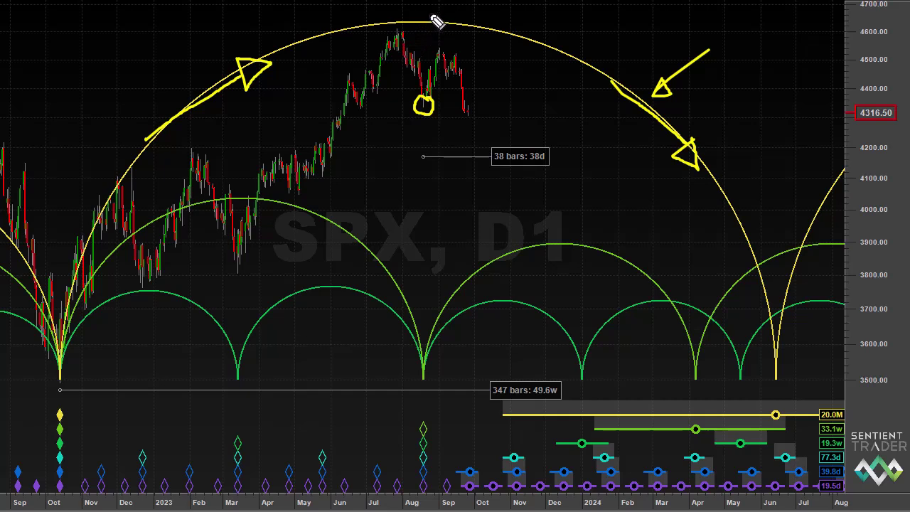
pyautogui.moveTo(426, 17)
pyautogui.mouseDown()
pyautogui.moveTo(423, 33)
pyautogui.moveTo(431, 15)
pyautogui.mouseUp()
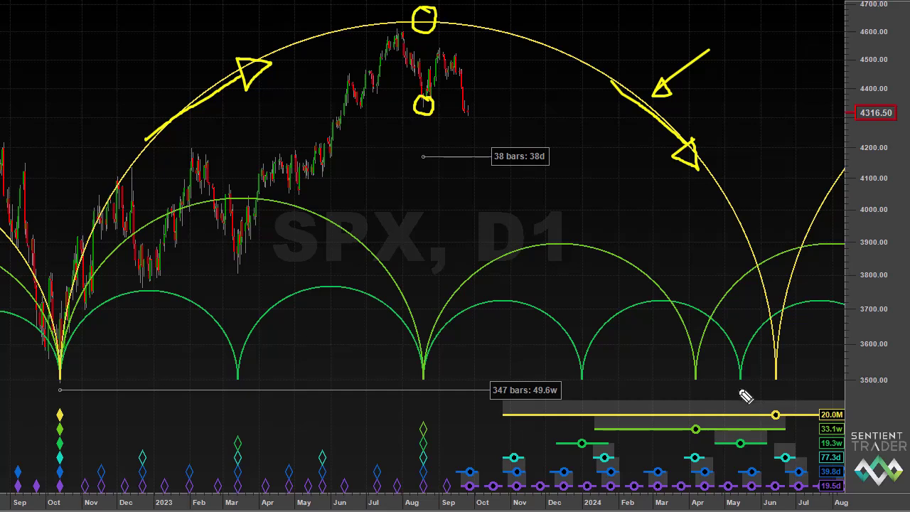
# - Mark the cycle arcs' troughs around May and June 2024, and clear all pen annotations
pyautogui.moveTo(748, 320)
pyautogui.mouseDown()
pyautogui.moveTo(749, 370)
pyautogui.moveTo(759, 361)
pyautogui.mouseUp()
pyautogui.click(740, 362)
pyautogui.press('Escape')
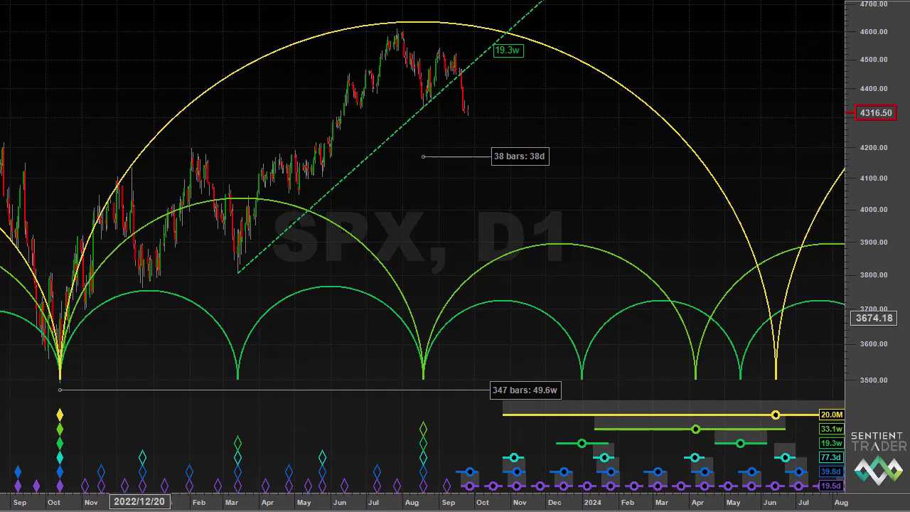
# - Circle the March and August lows anchoring the 19.3w trendline and draw an arrow at the September price break through it
pyautogui.moveTo(246, 270)
pyautogui.mouseDown()
pyautogui.moveTo(234, 261)
pyautogui.moveTo(239, 280)
pyautogui.moveTo(248, 269)
pyautogui.mouseUp()
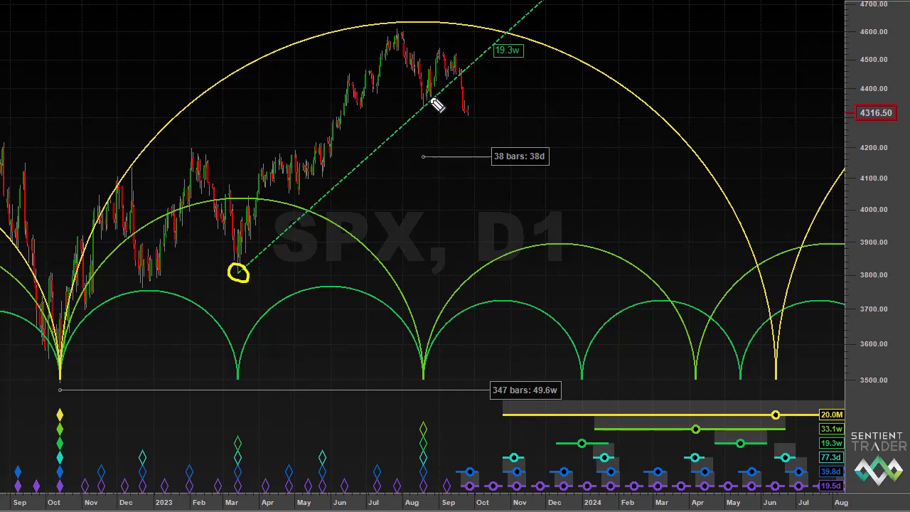
pyautogui.moveTo(426, 96)
pyautogui.mouseDown()
pyautogui.moveTo(419, 113)
pyautogui.moveTo(440, 114)
pyautogui.moveTo(426, 100)
pyautogui.mouseUp()
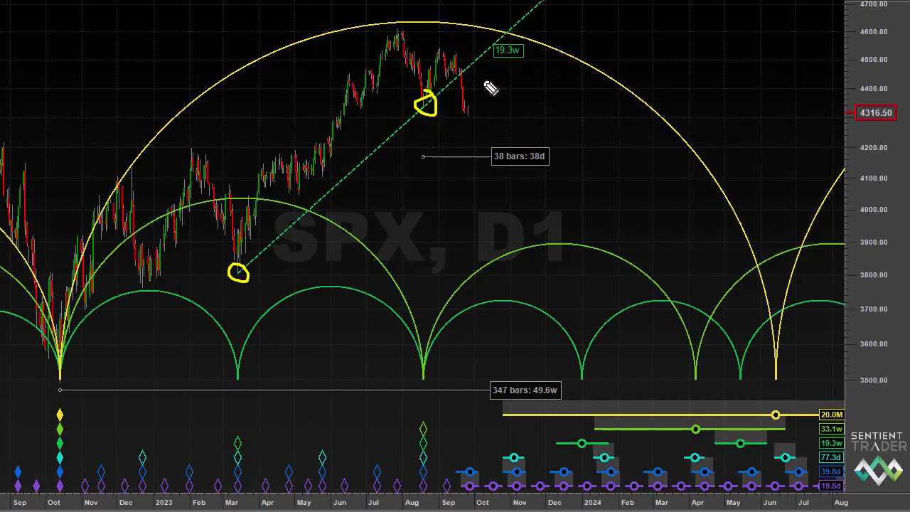
pyautogui.moveTo(526, 95)
pyautogui.mouseDown()
pyautogui.moveTo(473, 77)
pyautogui.moveTo(483, 93)
pyautogui.moveTo(499, 85)
pyautogui.mouseUp()
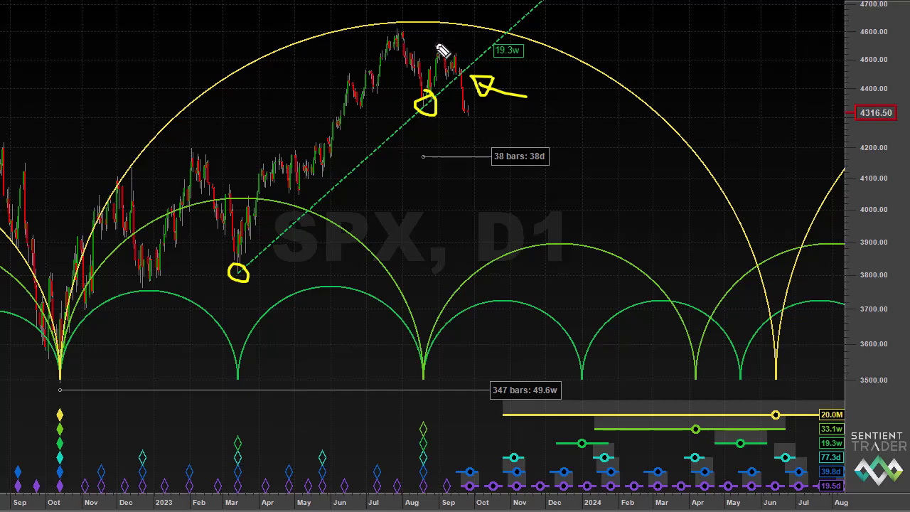
# - Circle the early-September peak and draw a long downward arrow toward March 2024, and clear the annotations
pyautogui.moveTo(441, 39)
pyautogui.mouseDown()
pyautogui.moveTo(432, 59)
pyautogui.moveTo(451, 65)
pyautogui.moveTo(443, 41)
pyautogui.mouseUp()
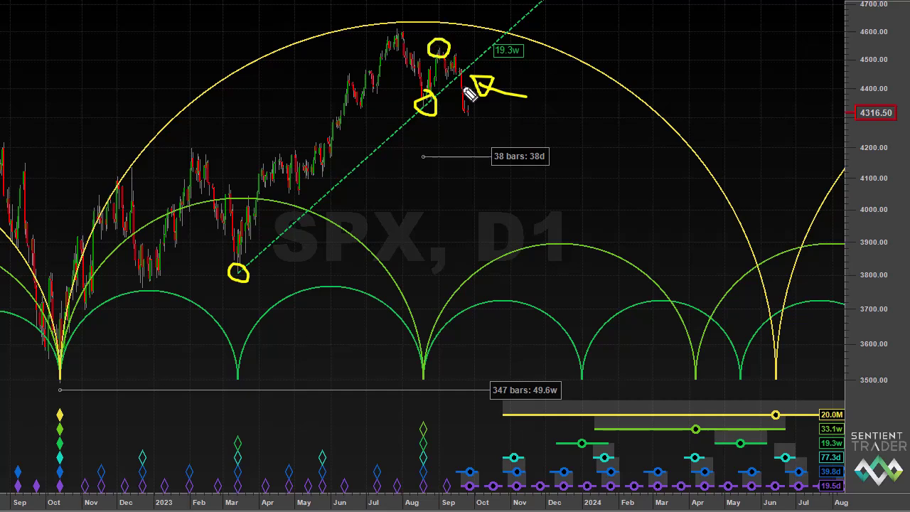
pyautogui.moveTo(533, 119)
pyautogui.mouseDown()
pyautogui.moveTo(678, 292)
pyautogui.moveTo(683, 255)
pyautogui.mouseUp()
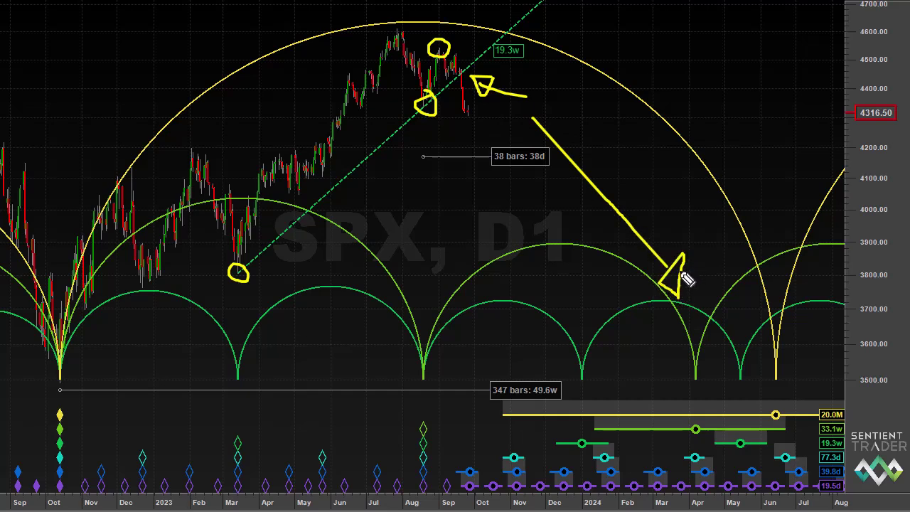
pyautogui.press('Escape')
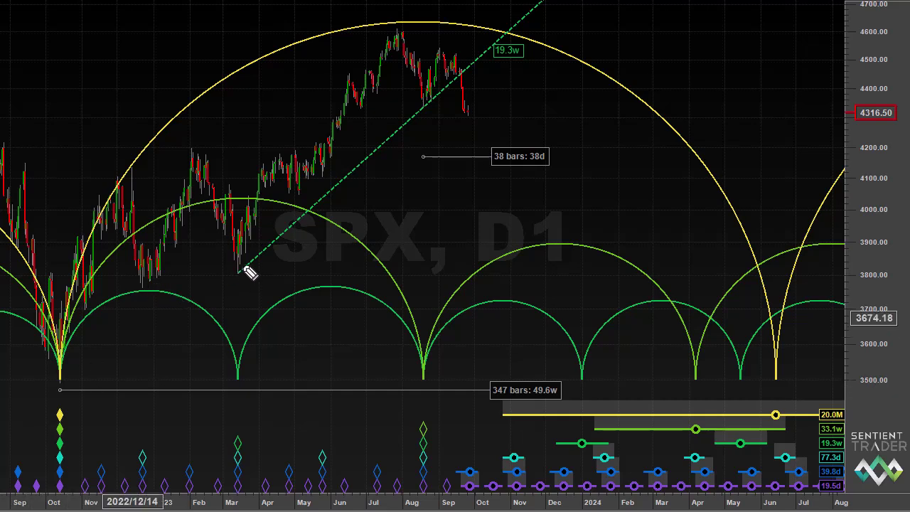
# - Circle both lows joined by the 19.3w trendline and point an arrow at the line between them, and clear the annotations
pyautogui.moveTo(237, 268)
pyautogui.mouseDown()
pyautogui.moveTo(240, 283)
pyautogui.moveTo(241, 263)
pyautogui.mouseUp()
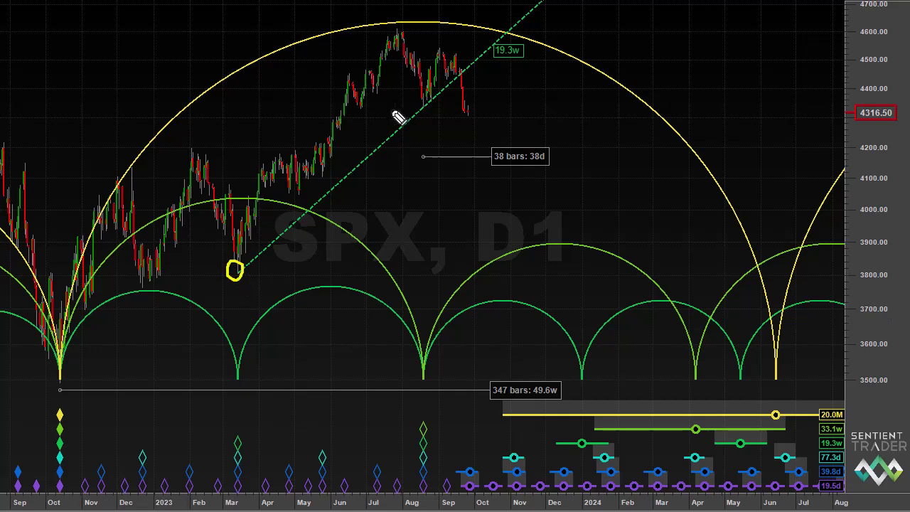
pyautogui.moveTo(432, 100)
pyautogui.mouseDown()
pyautogui.moveTo(427, 118)
pyautogui.moveTo(441, 102)
pyautogui.moveTo(429, 95)
pyautogui.mouseUp()
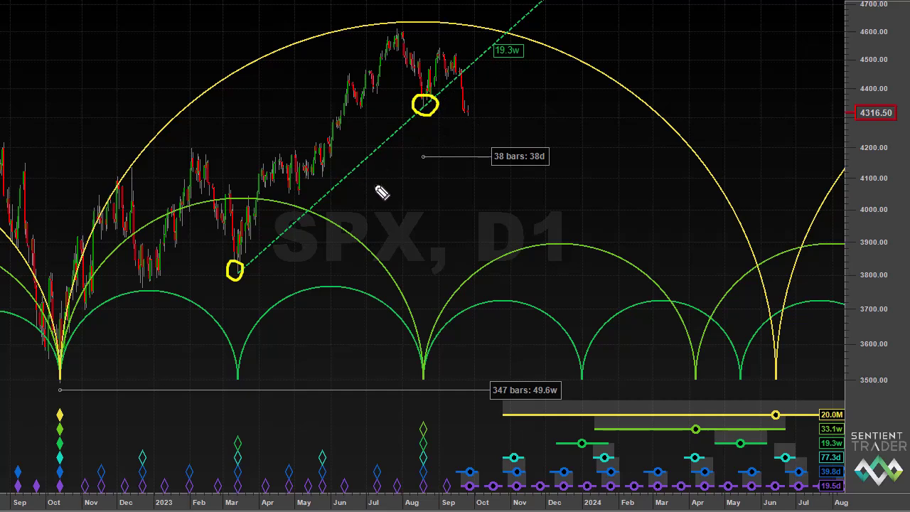
pyautogui.moveTo(360, 170)
pyautogui.mouseDown()
pyautogui.moveTo(371, 183)
pyautogui.moveTo(358, 169)
pyautogui.moveTo(358, 181)
pyautogui.mouseUp()
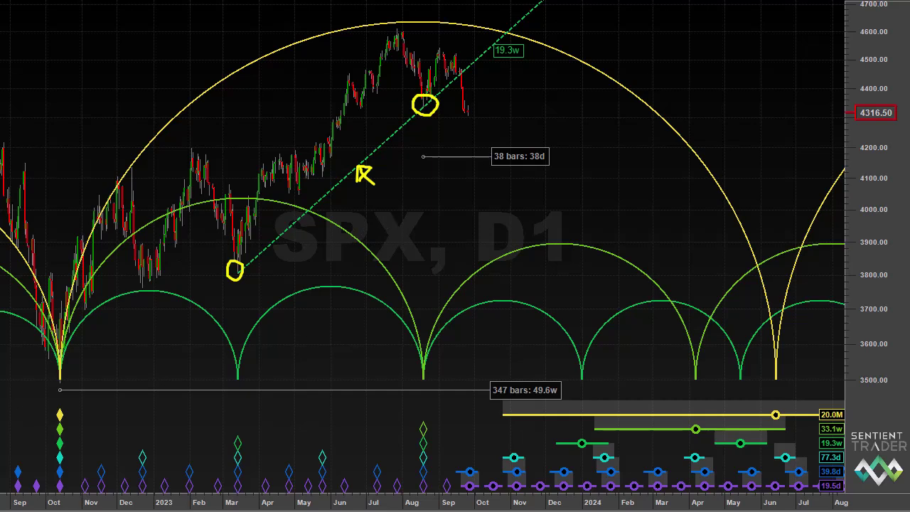
pyautogui.press('Escape')
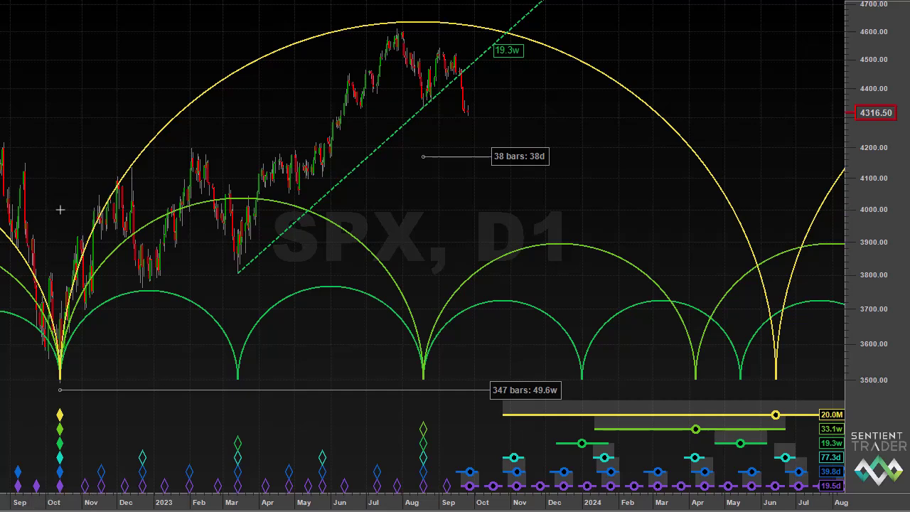
# - Hide the cycle arcs and trendline, and zoom the chart in on late July to late September 2023
pyautogui.press('h')
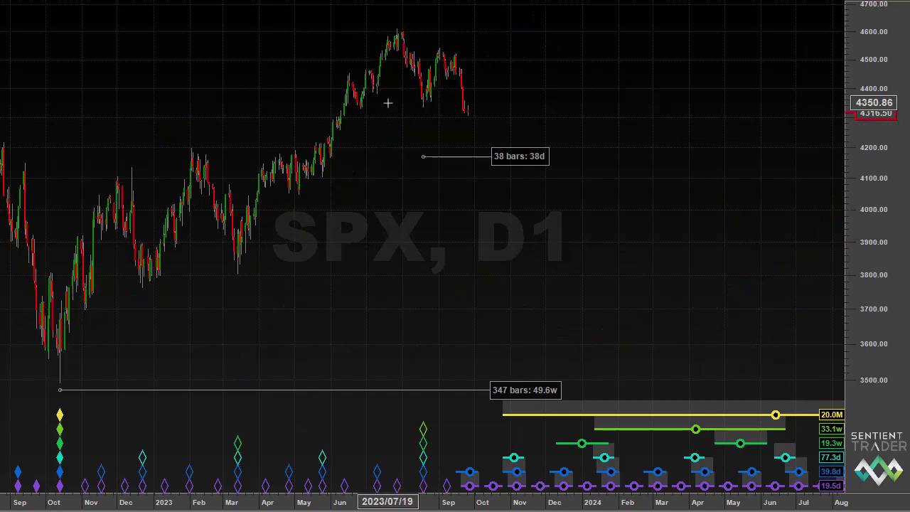
pyautogui.moveTo(387, 104)
pyautogui.mouseDown()
pyautogui.moveTo(524, 223)
pyautogui.moveTo(479, 226)
pyautogui.mouseUp()
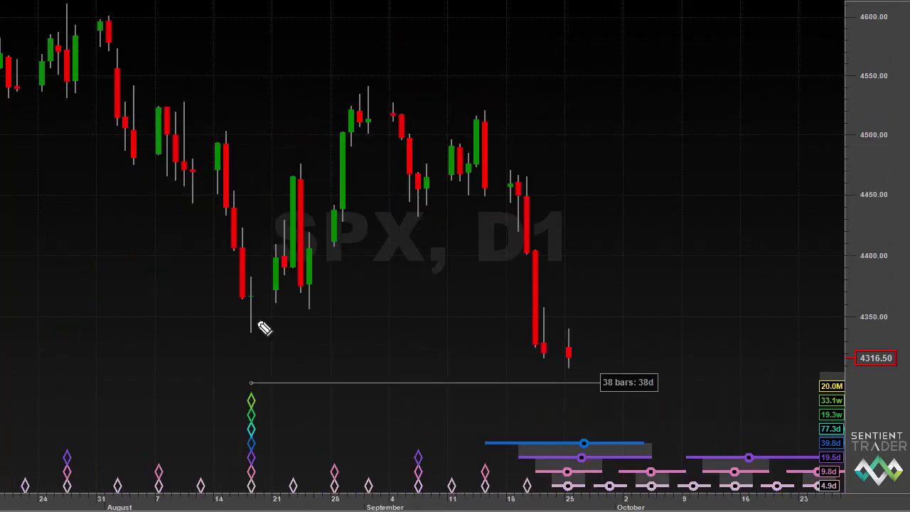
# - Circle the August low and the 38-bar count label, and handwrite 34 beside the latest candles
pyautogui.moveTo(257, 320)
pyautogui.mouseDown()
pyautogui.moveTo(249, 345)
pyautogui.moveTo(264, 334)
pyautogui.moveTo(254, 317)
pyautogui.mouseUp()
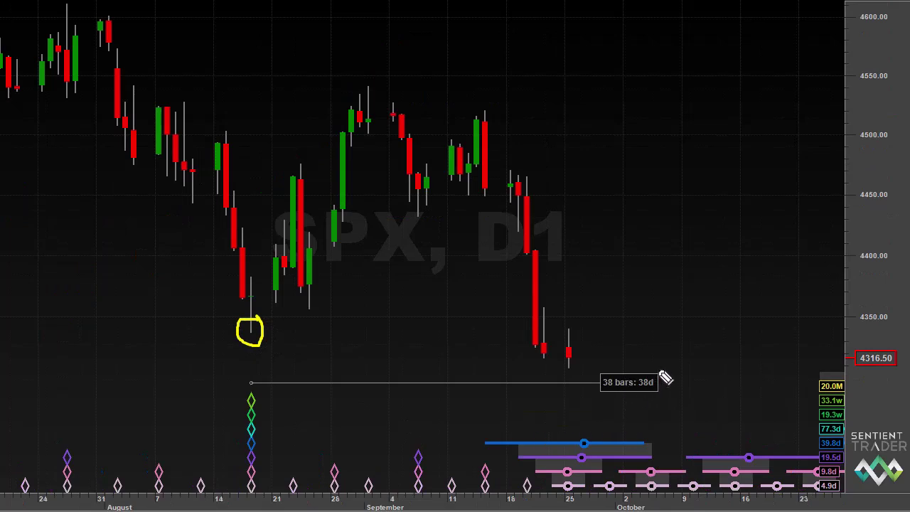
pyautogui.moveTo(672, 359)
pyautogui.mouseDown()
pyautogui.moveTo(619, 348)
pyautogui.moveTo(590, 386)
pyautogui.moveTo(646, 414)
pyautogui.moveTo(680, 376)
pyautogui.moveTo(676, 364)
pyautogui.mouseUp()
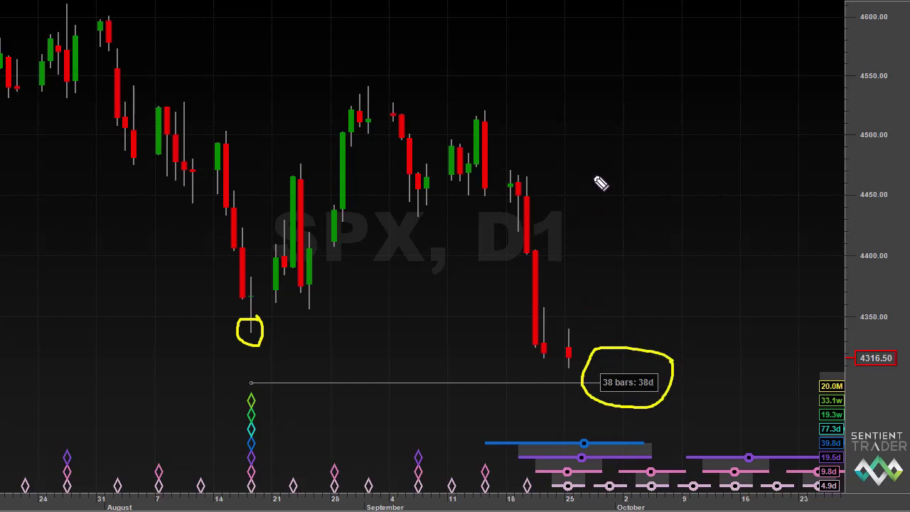
pyautogui.moveTo(592, 174)
pyautogui.mouseDown()
pyautogui.moveTo(602, 191)
pyautogui.moveTo(623, 195)
pyautogui.moveTo(597, 206)
pyautogui.mouseUp()
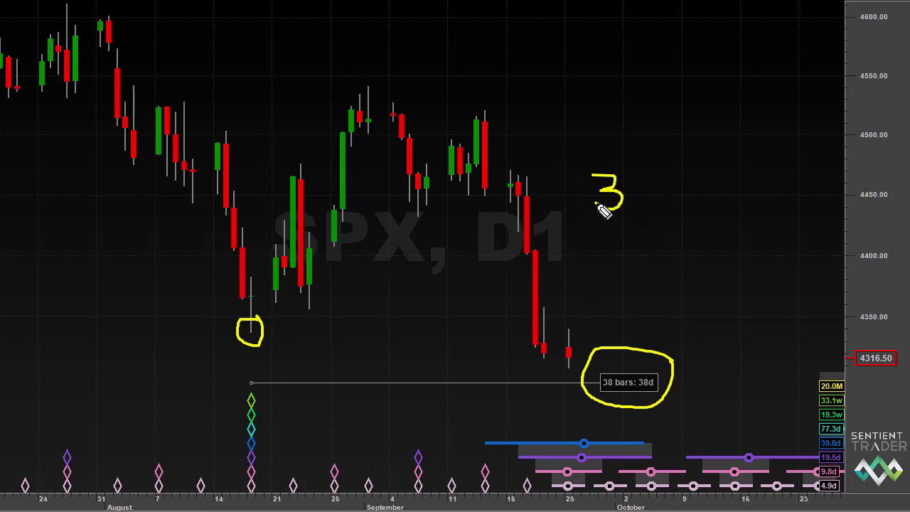
pyautogui.moveTo(643, 171)
pyautogui.mouseDown()
pyautogui.moveTo(629, 208)
pyautogui.moveTo(653, 201)
pyautogui.mouseUp()
pyautogui.hotkey('ctrl', 'z')
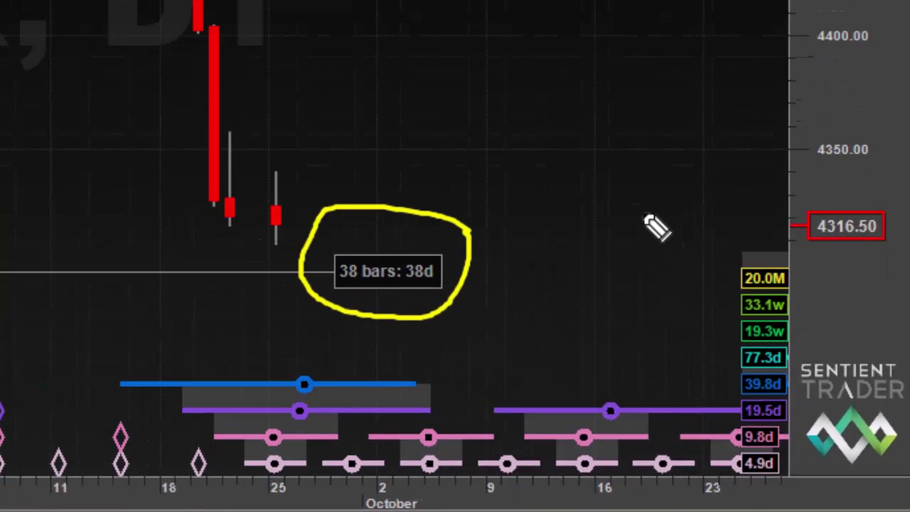
# - Draw an arrow to the 39.8d cycle label and handwrite 40 beneath the 34
pyautogui.moveTo(765, 352)
pyautogui.mouseDown()
pyautogui.moveTo(778, 405)
pyautogui.moveTo(801, 432)
pyautogui.mouseUp()
pyautogui.moveTo(680, 292)
pyautogui.mouseDown()
pyautogui.moveTo(645, 326)
pyautogui.moveTo(682, 348)
pyautogui.moveTo(681, 293)
pyautogui.mouseUp()
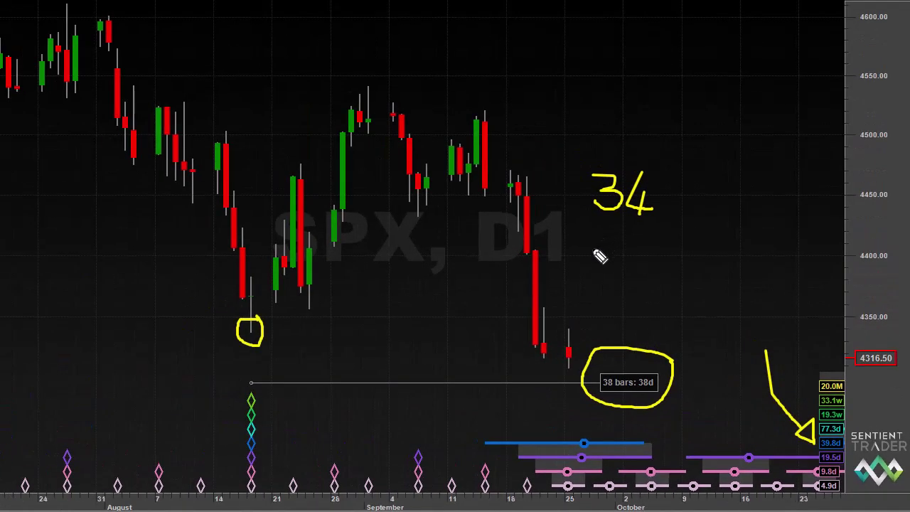
pyautogui.moveTo(604, 227)
pyautogui.mouseDown()
pyautogui.moveTo(622, 252)
pyautogui.moveTo(607, 255)
pyautogui.mouseUp()
pyautogui.moveTo(626, 227); pyautogui.dragTo(628, 229)
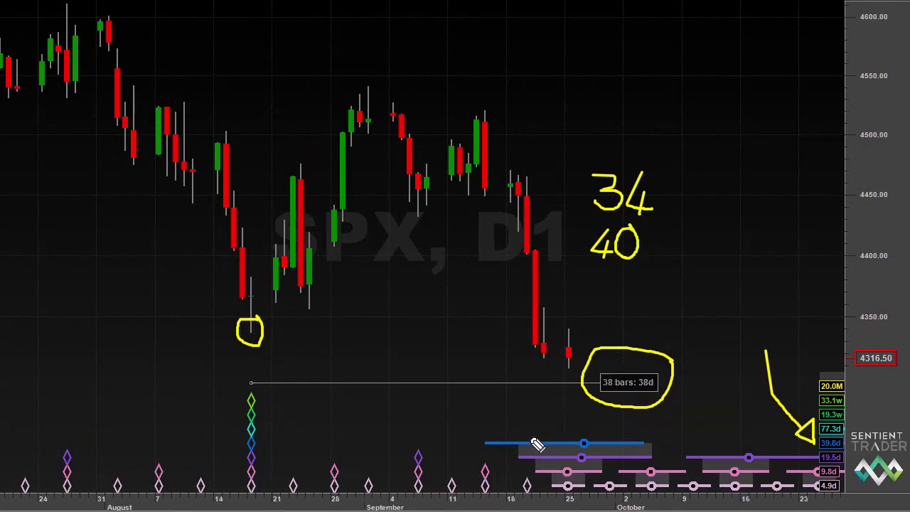
# - Outline the trough zones near September 25 and October 16, and underscore the September decline and the handwritten 40
pyautogui.moveTo(515, 441)
pyautogui.mouseDown()
pyautogui.moveTo(567, 496)
pyautogui.moveTo(584, 499)
pyautogui.moveTo(643, 449)
pyautogui.moveTo(643, 439)
pyautogui.moveTo(513, 440)
pyautogui.mouseUp()
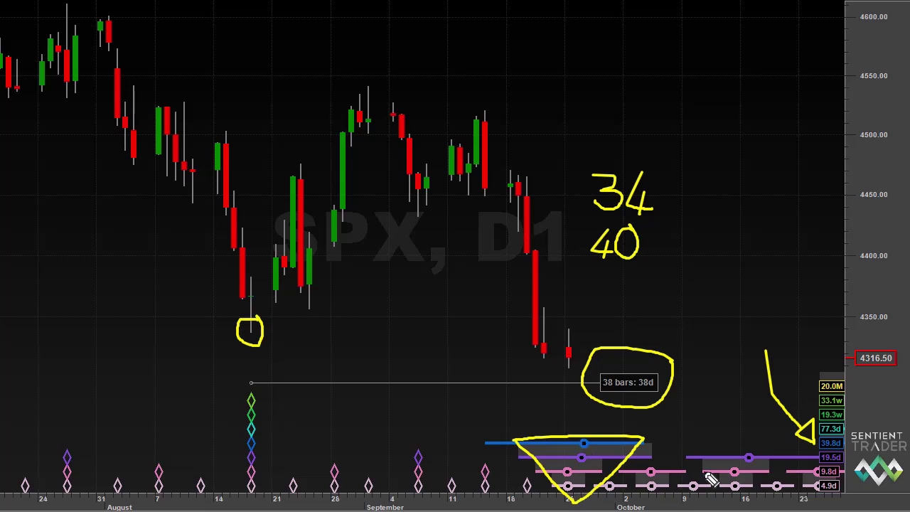
pyautogui.moveTo(711, 457)
pyautogui.mouseDown()
pyautogui.moveTo(739, 493)
pyautogui.moveTo(776, 461)
pyautogui.moveTo(713, 455)
pyautogui.mouseUp()
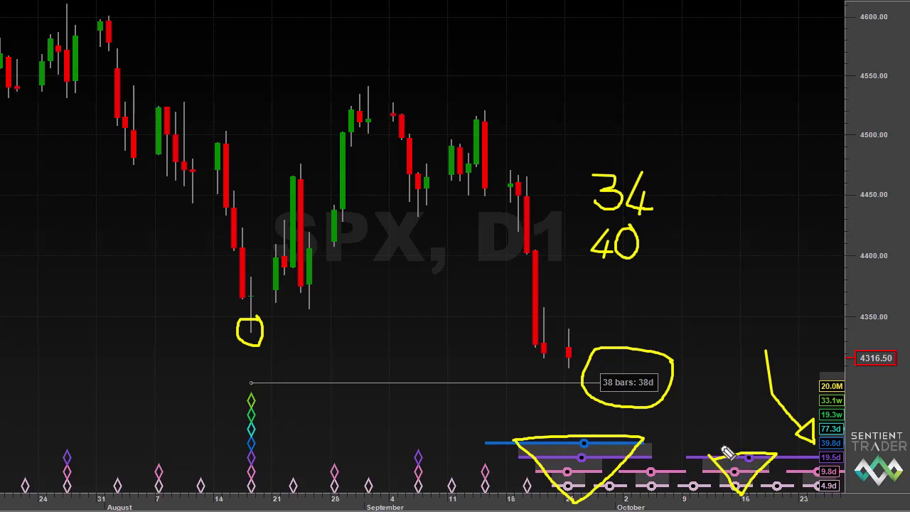
pyautogui.moveTo(505, 226); pyautogui.dragTo(553, 336)
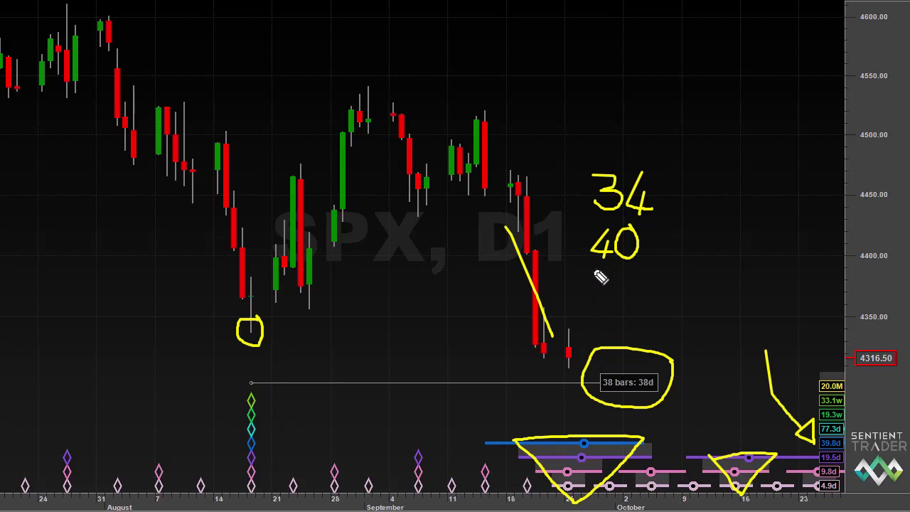
pyautogui.moveTo(592, 270); pyautogui.dragTo(643, 273)
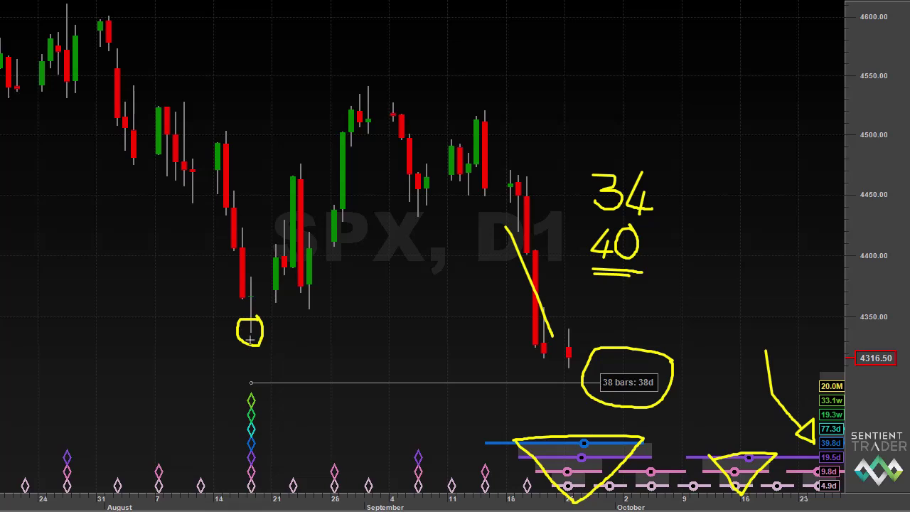
# - Measure the span from the August low to the early-September 19.5d diamond, and from there to September 27
pyautogui.moveTo(250, 341); pyautogui.dragTo(418, 271)
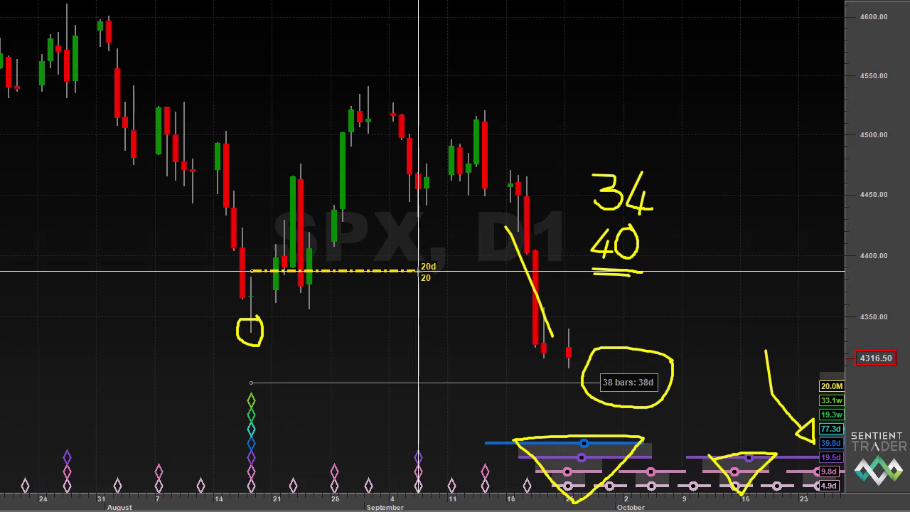
pyautogui.moveTo(417, 271); pyautogui.dragTo(584, 295)
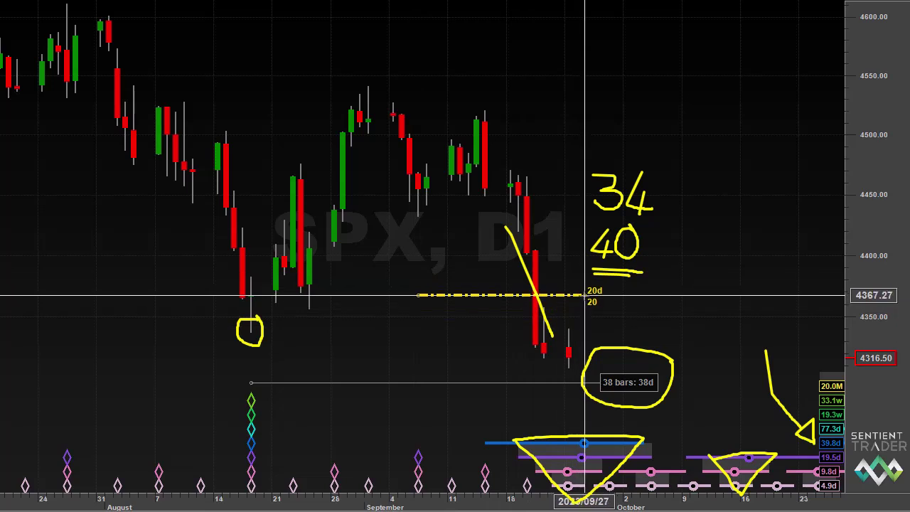
pyautogui.moveTo(584, 294); pyautogui.dragTo(584, 294)
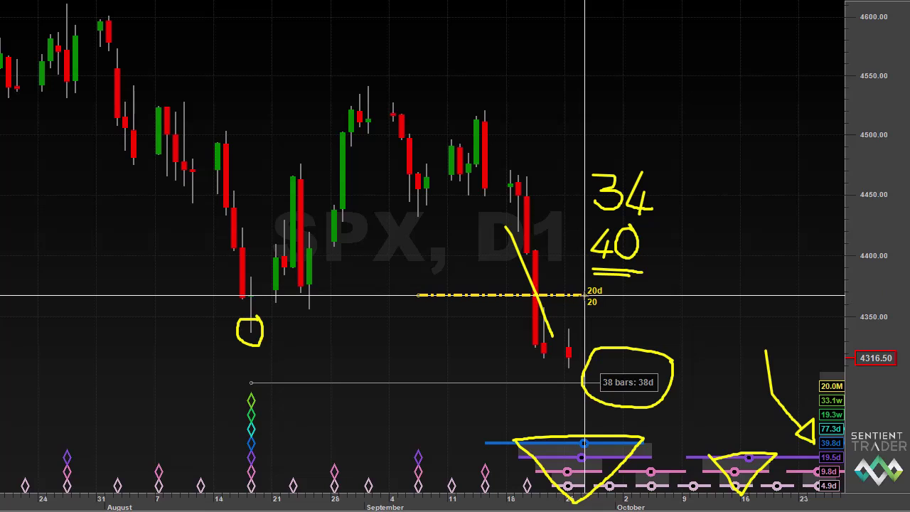
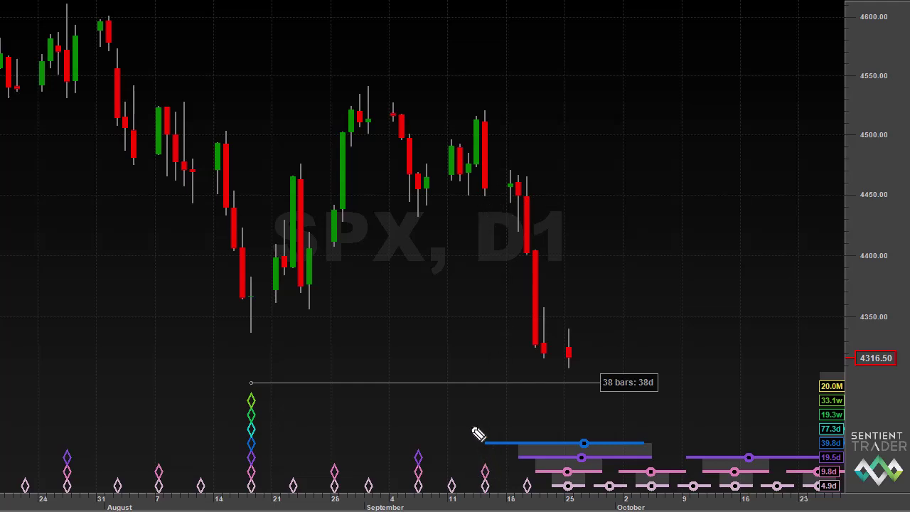
# - Mark the mid-September 9.8d diamond, circle its low and draw an arrow tracing the small rise and drop, and clear the annotations
pyautogui.moveTo(470, 417)
pyautogui.mouseDown()
pyautogui.moveTo(471, 449)
pyautogui.moveTo(481, 447)
pyautogui.mouseUp()
pyautogui.click(476, 208)
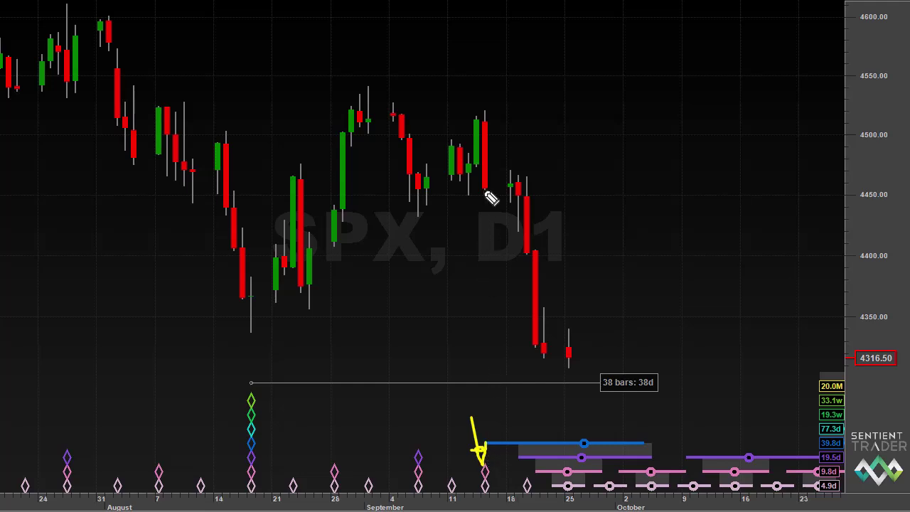
pyautogui.moveTo(483, 199)
pyautogui.mouseDown()
pyautogui.moveTo(495, 195)
pyautogui.moveTo(493, 206)
pyautogui.moveTo(478, 208)
pyautogui.moveTo(519, 174)
pyautogui.moveTo(536, 227)
pyautogui.moveTo(544, 242)
pyautogui.moveTo(549, 236)
pyautogui.mouseUp()
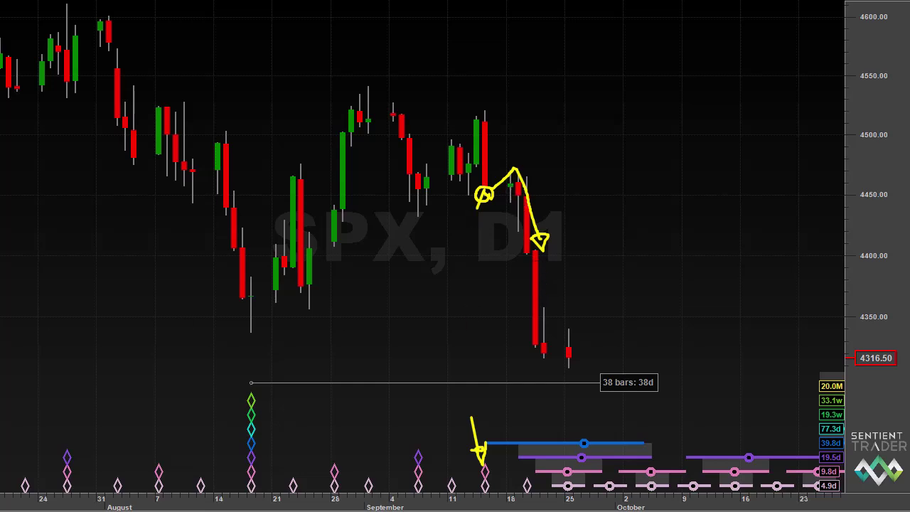
pyautogui.press('e')
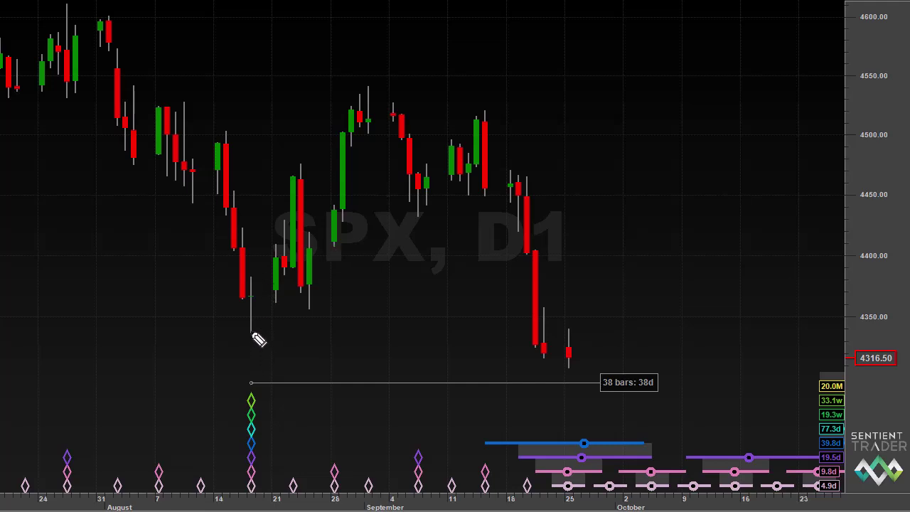
# - Trace the M-shaped price path from the August low to September 25, circle its first peak, and mark the August and late-September lows
pyautogui.moveTo(248, 330)
pyautogui.mouseDown()
pyautogui.moveTo(270, 309)
pyautogui.moveTo(325, 204)
pyautogui.moveTo(369, 84)
pyautogui.moveTo(420, 215)
pyautogui.moveTo(484, 110)
pyautogui.moveTo(570, 368)
pyautogui.mouseUp()
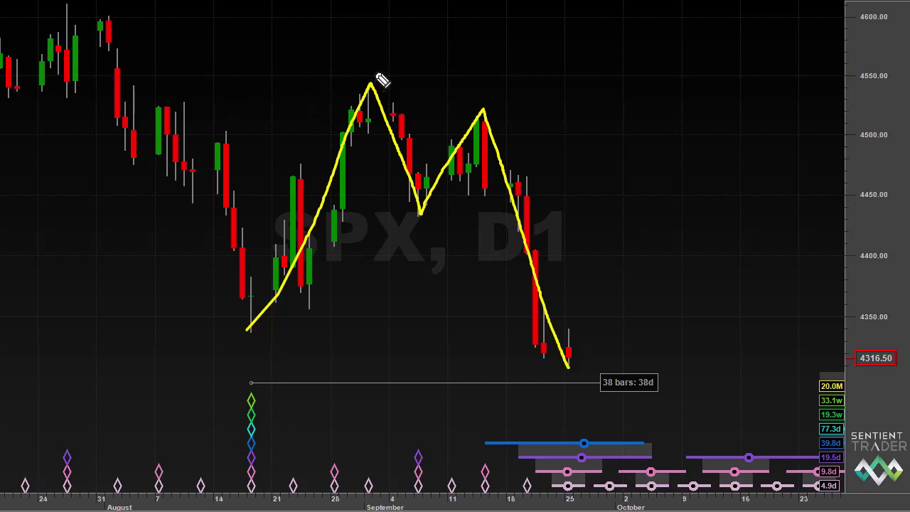
pyautogui.moveTo(381, 80)
pyautogui.mouseDown()
pyautogui.moveTo(368, 72)
pyautogui.moveTo(360, 88)
pyautogui.moveTo(384, 94)
pyautogui.moveTo(382, 77)
pyautogui.moveTo(384, 84)
pyautogui.mouseUp()
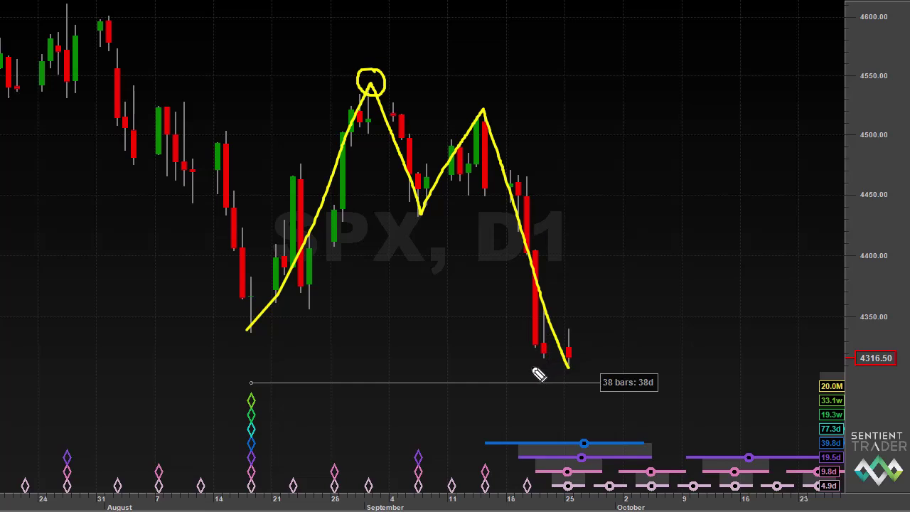
pyautogui.moveTo(524, 366)
pyautogui.mouseDown()
pyautogui.moveTo(557, 375)
pyautogui.moveTo(543, 353)
pyautogui.mouseUp()
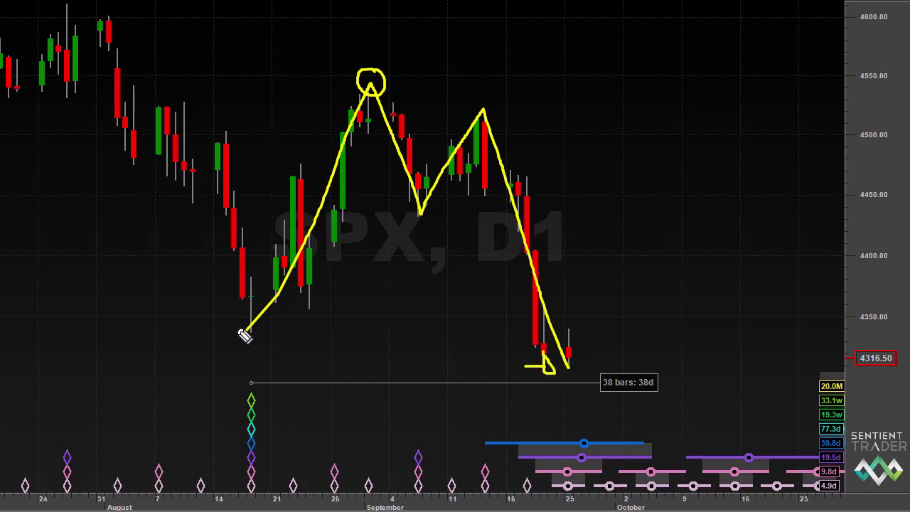
pyautogui.moveTo(236, 327); pyautogui.dragTo(277, 326)
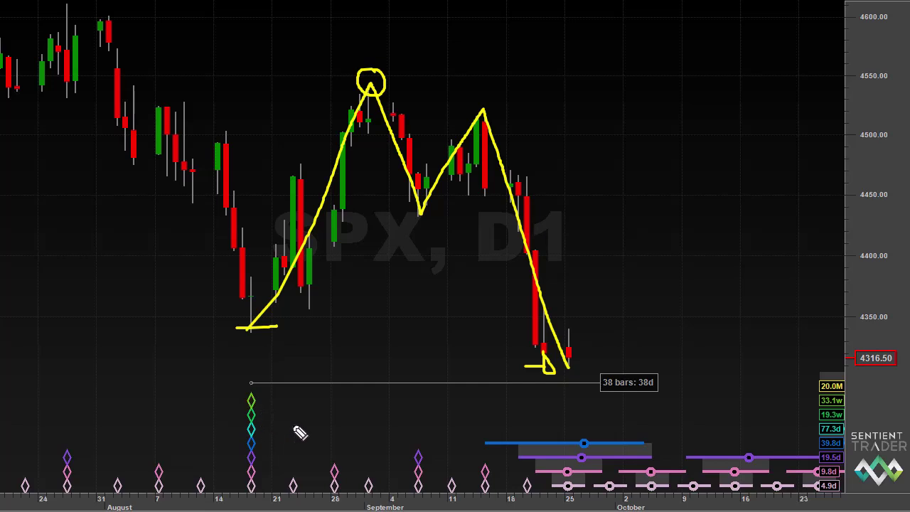
# - Draw an arrow to the August diamond stack and three rising arrows from its 33.1w, 19.3w and 77.3d diamonds
pyautogui.moveTo(166, 329)
pyautogui.mouseDown()
pyautogui.moveTo(220, 380)
pyautogui.moveTo(218, 400)
pyautogui.moveTo(239, 406)
pyautogui.moveTo(238, 381)
pyautogui.mouseUp()
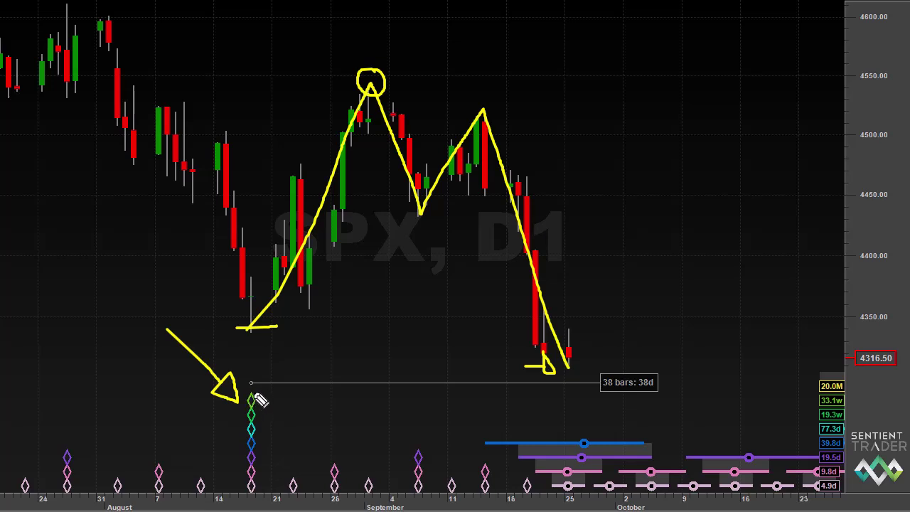
pyautogui.moveTo(265, 397)
pyautogui.mouseDown()
pyautogui.moveTo(334, 346)
pyautogui.moveTo(324, 343)
pyautogui.moveTo(338, 359)
pyautogui.moveTo(353, 337)
pyautogui.moveTo(328, 341)
pyautogui.mouseUp()
pyautogui.click(268, 410)
pyautogui.moveTo(270, 410)
pyautogui.mouseDown()
pyautogui.moveTo(331, 377)
pyautogui.moveTo(341, 392)
pyautogui.moveTo(352, 375)
pyautogui.moveTo(326, 368)
pyautogui.mouseUp()
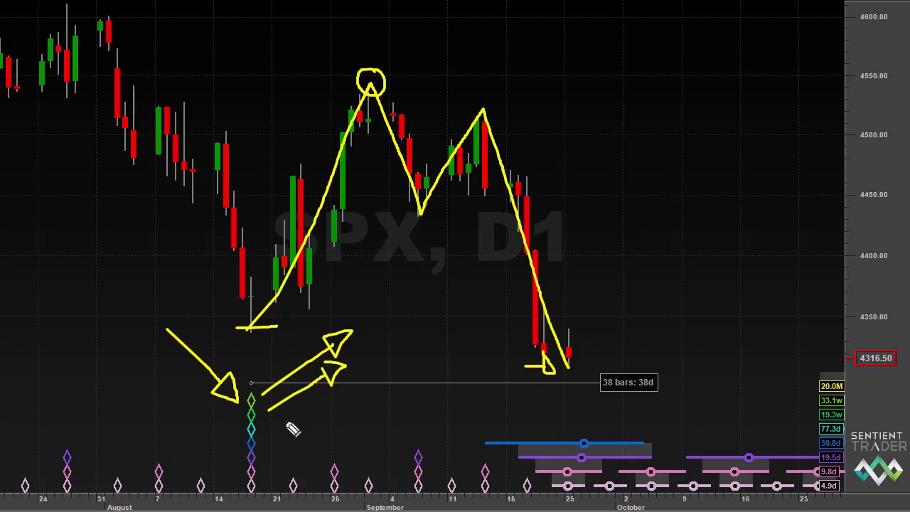
pyautogui.moveTo(270, 432)
pyautogui.mouseDown()
pyautogui.moveTo(320, 405)
pyautogui.moveTo(345, 407)
pyautogui.moveTo(346, 399)
pyautogui.mouseUp()
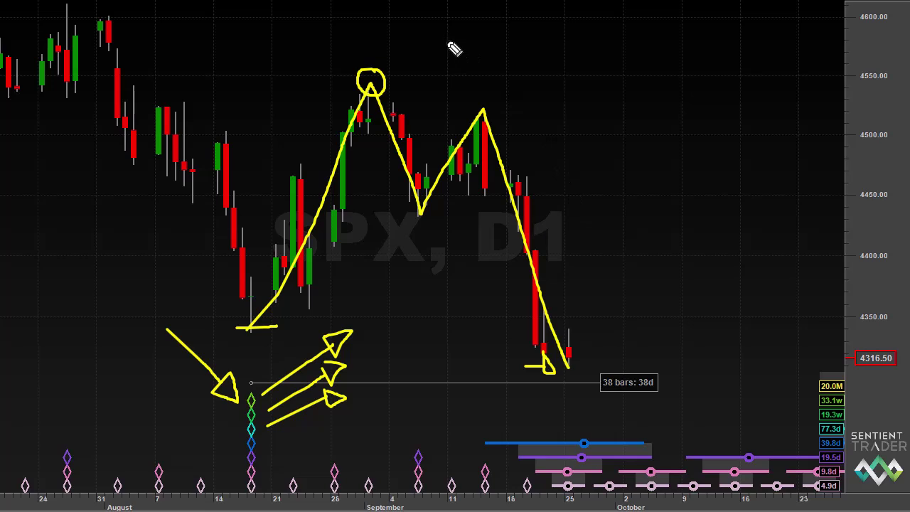
# - Draw a falling arrow above the mid-September peak and an arrow to the August 39.8d diamond, and clear the annotations
pyautogui.moveTo(450, 45)
pyautogui.mouseDown()
pyautogui.moveTo(540, 115)
pyautogui.moveTo(544, 138)
pyautogui.moveTo(551, 112)
pyautogui.mouseUp()
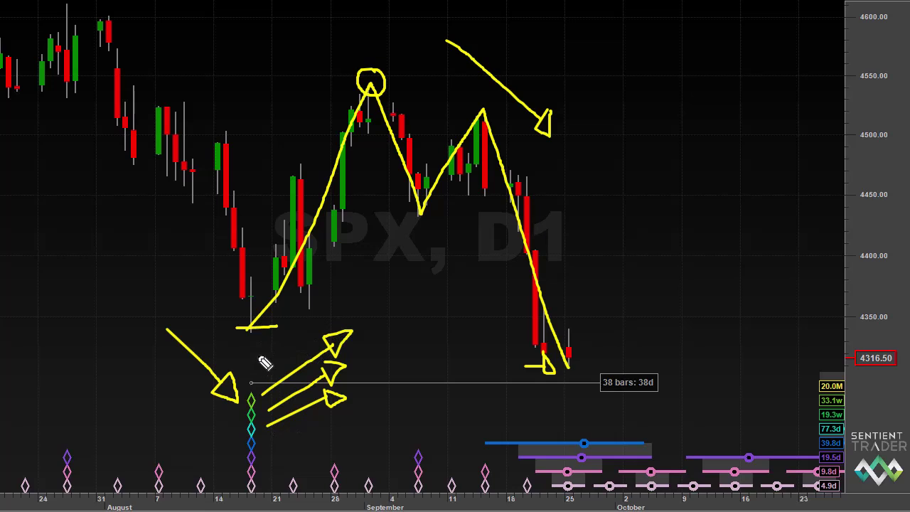
pyautogui.moveTo(156, 435)
pyautogui.mouseDown()
pyautogui.moveTo(235, 439)
pyautogui.moveTo(231, 447)
pyautogui.mouseUp()
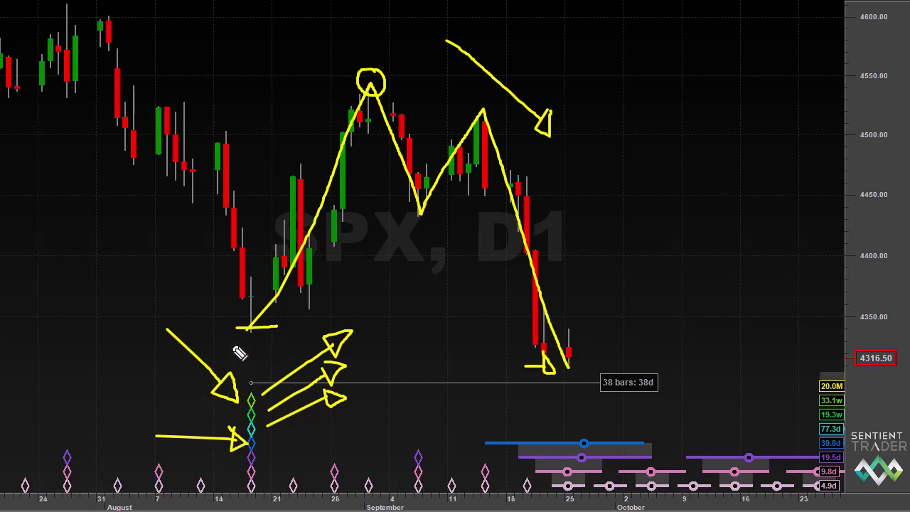
pyautogui.moveTo(229, 345)
pyautogui.mouseDown()
pyautogui.moveTo(248, 346)
pyautogui.moveTo(240, 365)
pyautogui.mouseUp()
pyautogui.click(238, 374)
pyautogui.press('e')
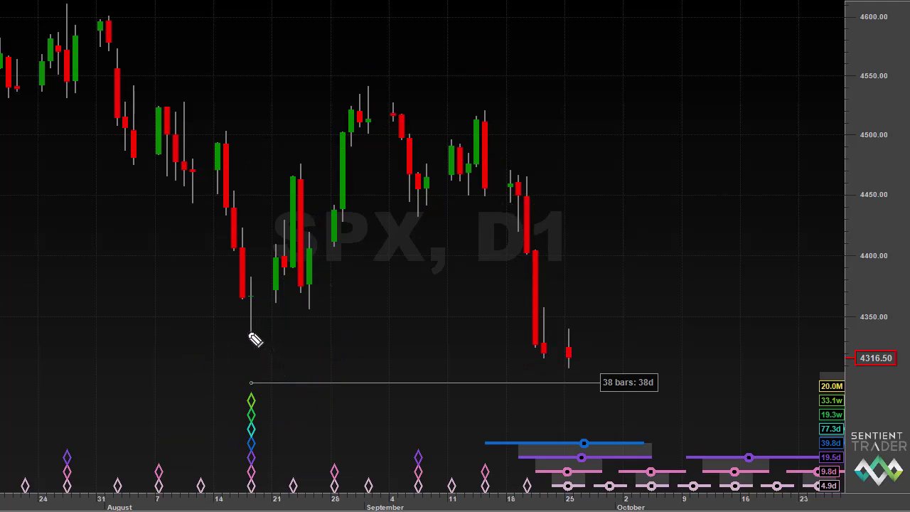
# - Trace the rise from the August low and the drop into early September, circle the peak and point an arrow up at the trough
pyautogui.moveTo(248, 333)
pyautogui.mouseDown()
pyautogui.moveTo(369, 88)
pyautogui.moveTo(422, 215)
pyautogui.mouseUp()
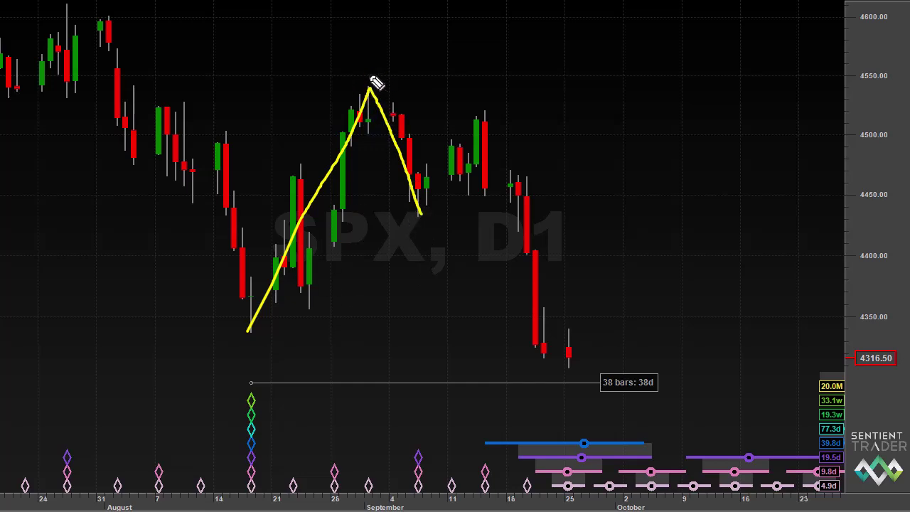
pyautogui.moveTo(374, 83); pyautogui.dragTo(364, 90)
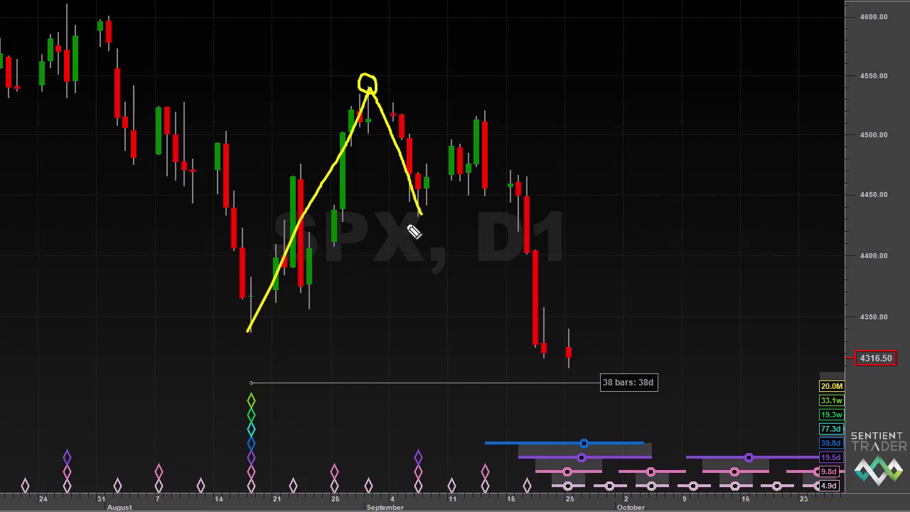
pyautogui.click(413, 269)
pyautogui.moveTo(413, 268)
pyautogui.mouseDown()
pyautogui.moveTo(413, 217)
pyautogui.moveTo(424, 228)
pyautogui.mouseUp()
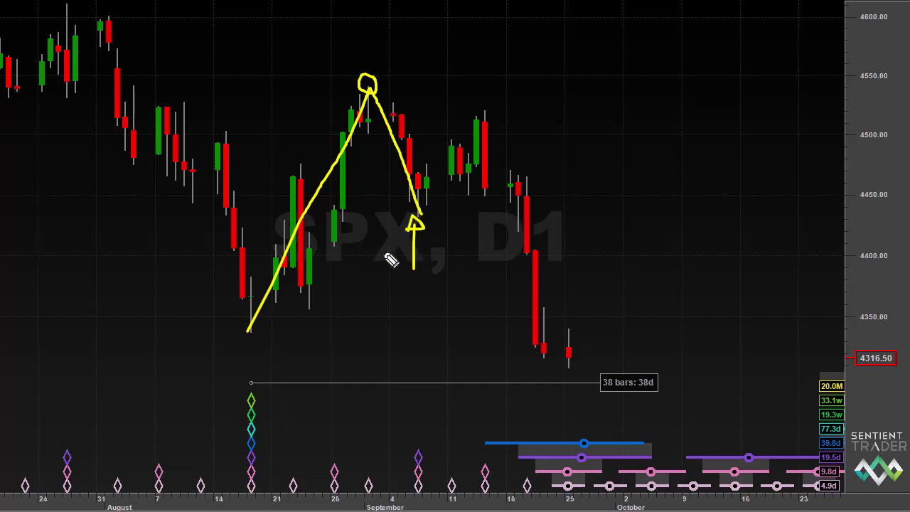
# - Draw a horizontal line beneath the first swing, trace the second swing over the mid-September peak, and circle that peak
pyautogui.click(278, 329)
pyautogui.moveTo(277, 328); pyautogui.dragTo(394, 328)
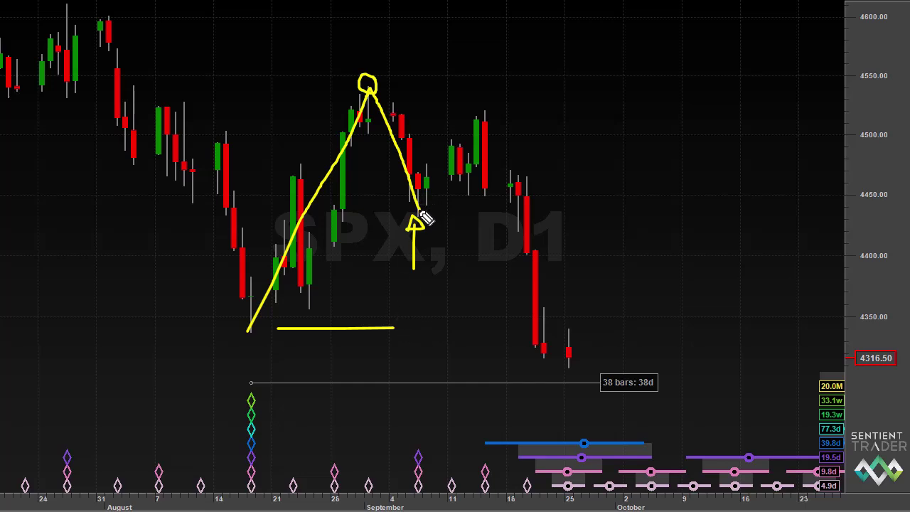
pyautogui.moveTo(421, 210)
pyautogui.mouseDown()
pyautogui.moveTo(490, 115)
pyautogui.moveTo(512, 197)
pyautogui.mouseUp()
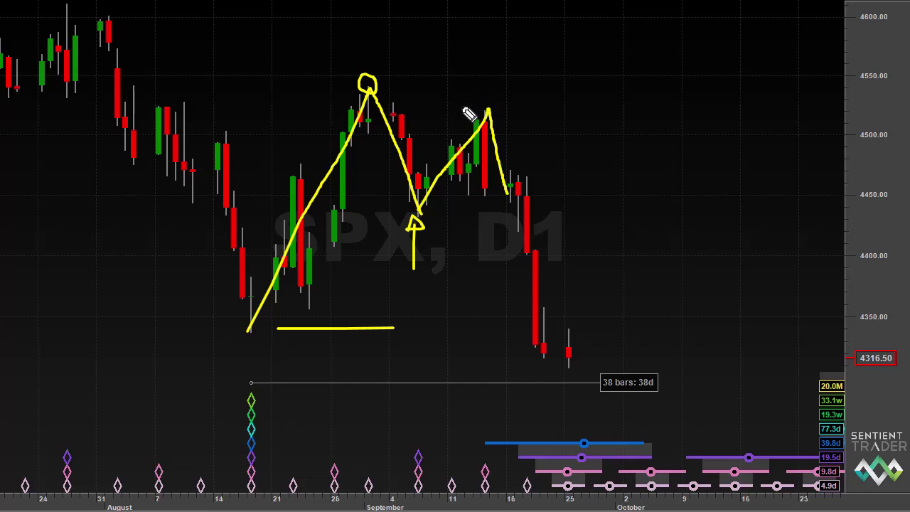
pyautogui.moveTo(491, 97)
pyautogui.mouseDown()
pyautogui.moveTo(477, 117)
pyautogui.moveTo(509, 112)
pyautogui.moveTo(486, 115)
pyautogui.mouseUp()
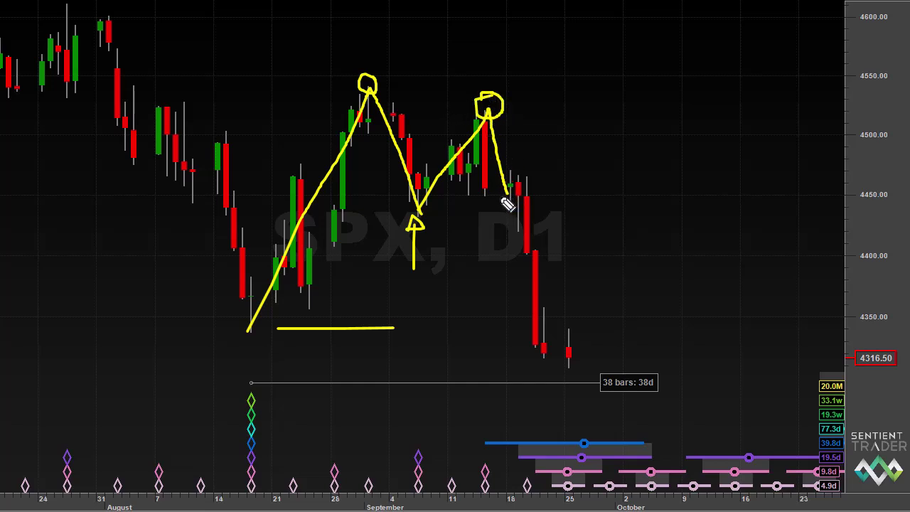
# - Mark the mid-September low with a tick and a dotted vertical line, trace the small bounce and final decline, and clear the annotations
pyautogui.moveTo(499, 199); pyautogui.dragTo(509, 197)
pyautogui.moveTo(484, 225); pyautogui.dragTo(484, 232)
pyautogui.click(484, 252)
pyautogui.click(484, 276)
pyautogui.click(484, 293)
pyautogui.click(482, 320)
pyautogui.click(482, 373)
pyautogui.click(481, 346)
pyautogui.moveTo(467, 211); pyautogui.dragTo(480, 210)
pyautogui.moveTo(505, 198)
pyautogui.mouseDown()
pyautogui.moveTo(519, 178)
pyautogui.moveTo(561, 353)
pyautogui.mouseUp()
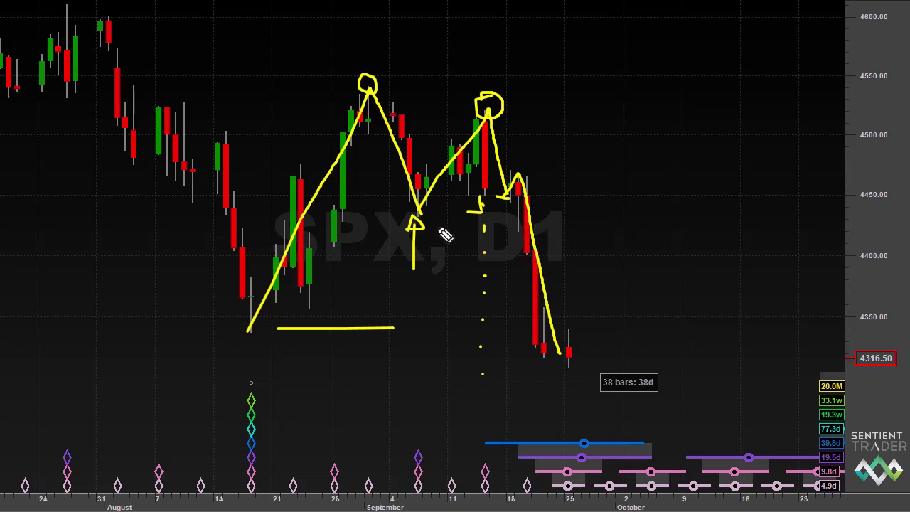
pyautogui.press('e')
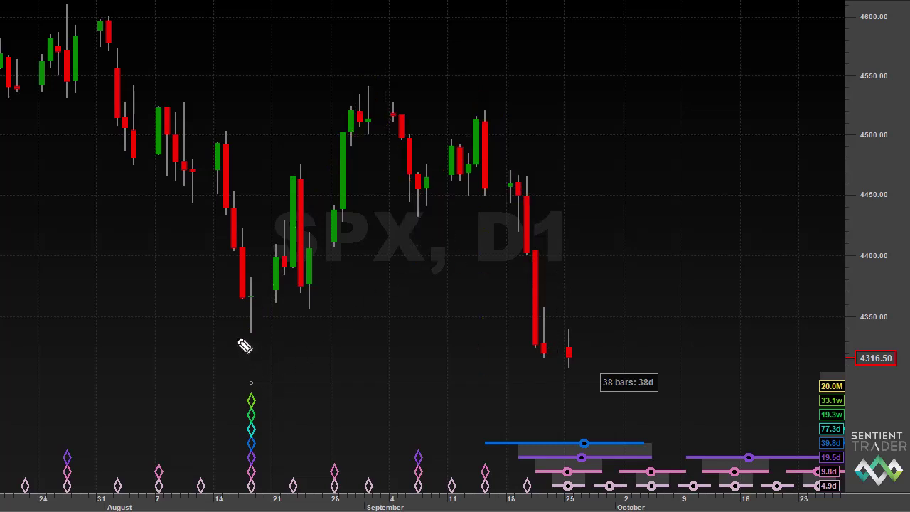
# - Point an arrow at the August diamond stack, trace the M-shaped price path, project two lower swings through October, and clear the annotations
pyautogui.moveTo(201, 331); pyautogui.dragTo(237, 373)
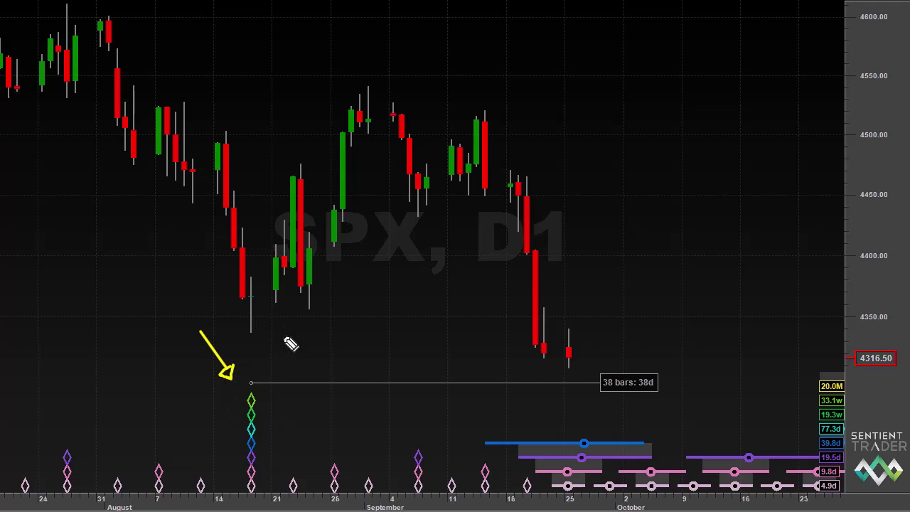
pyautogui.click(250, 327)
pyautogui.moveTo(321, 202)
pyautogui.mouseDown()
pyautogui.moveTo(378, 91)
pyautogui.moveTo(418, 206)
pyautogui.moveTo(475, 132)
pyautogui.moveTo(505, 174)
pyautogui.moveTo(575, 360)
pyautogui.mouseUp()
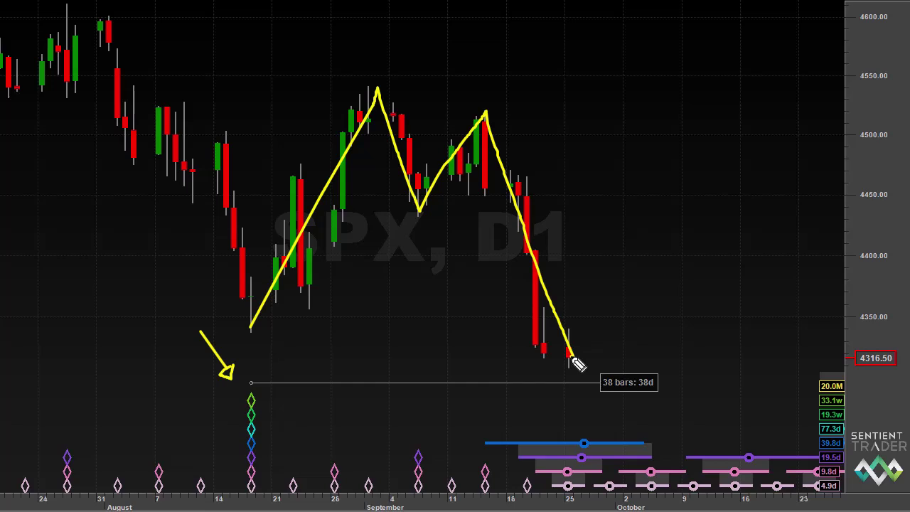
pyautogui.moveTo(577, 362)
pyautogui.mouseDown()
pyautogui.moveTo(658, 254)
pyautogui.moveTo(739, 387)
pyautogui.moveTo(790, 323)
pyautogui.moveTo(853, 413)
pyautogui.mouseUp()
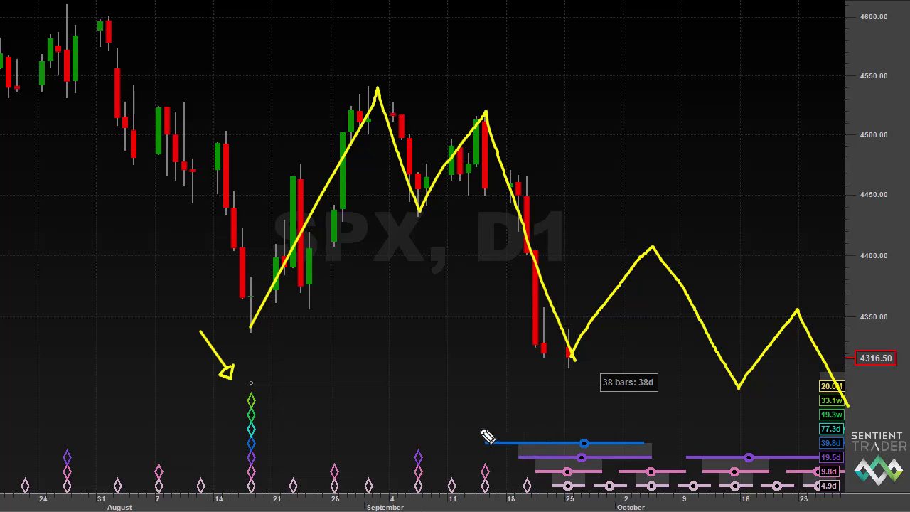
pyautogui.press('Escape')
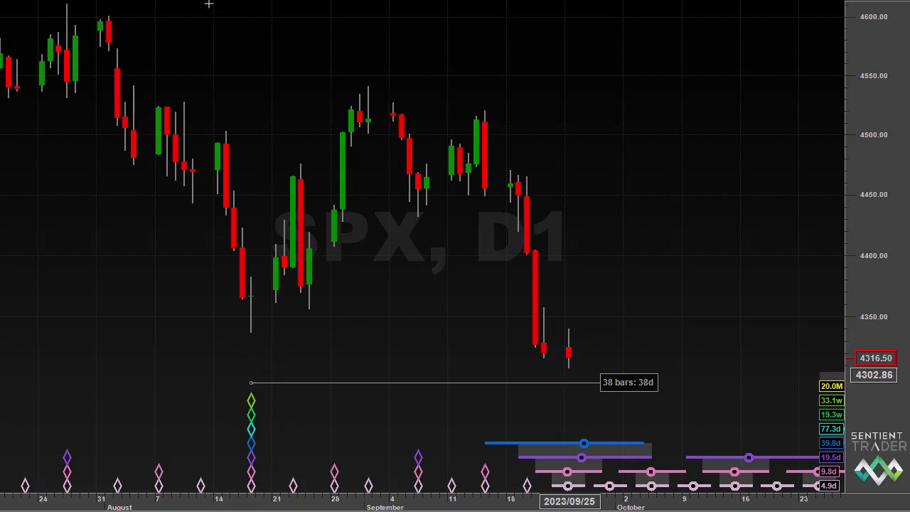
# - Measure the spans from the October 2022 low to the March 2023 low, the August 18 low and the late-September bar
pyautogui.scroll(-5, 370, 253)
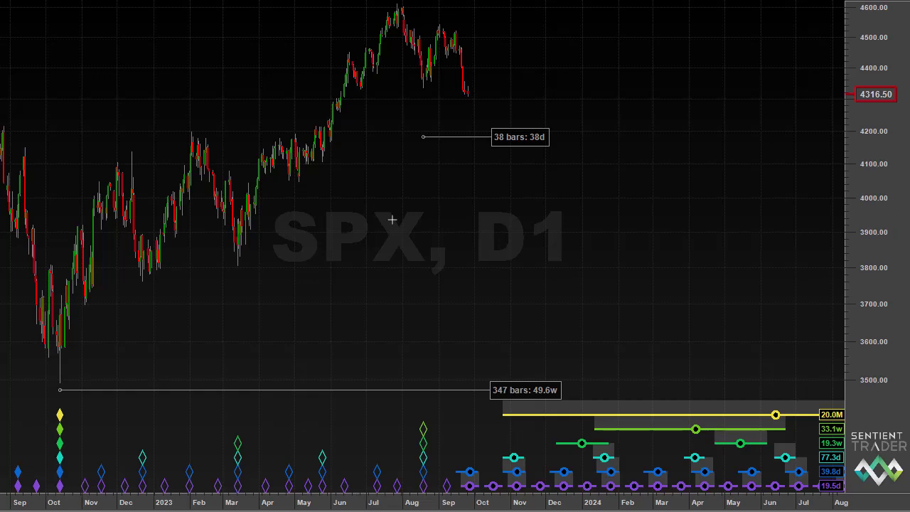
pyautogui.moveTo(60, 366); pyautogui.dragTo(424, 324)
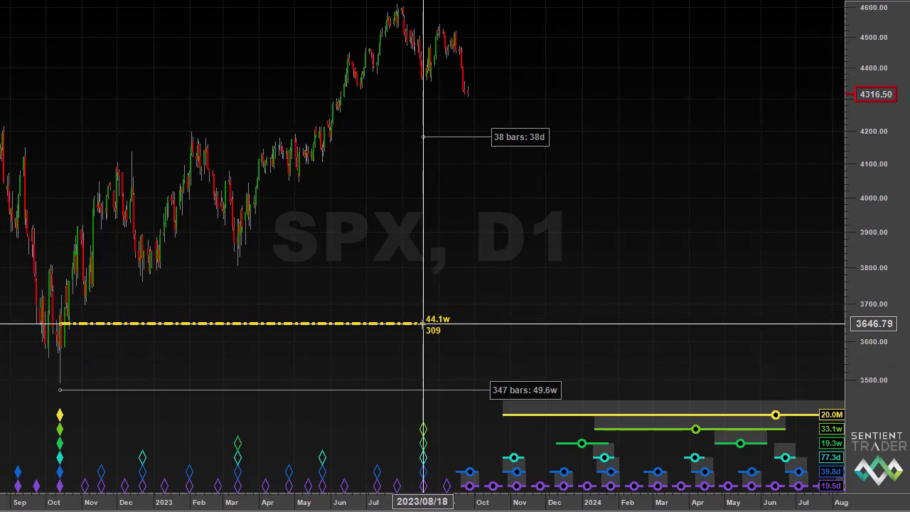
pyautogui.moveTo(424, 323); pyautogui.dragTo(423, 324)
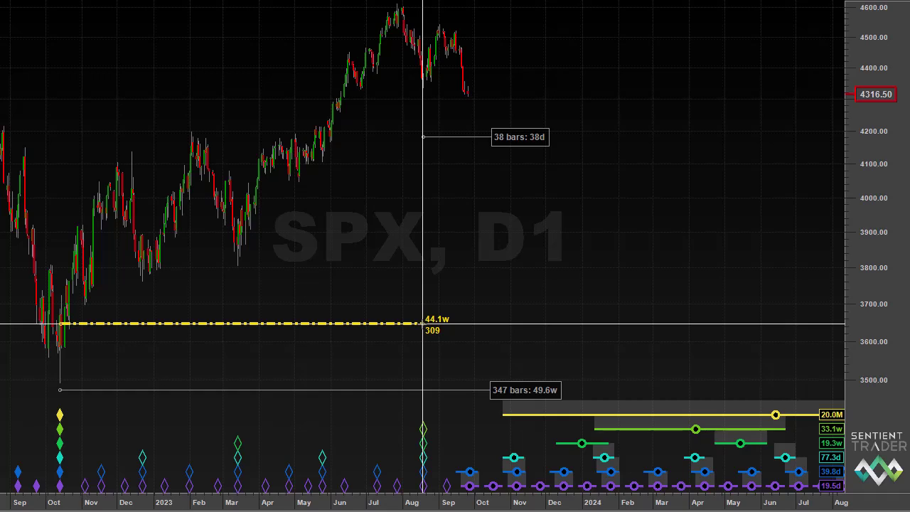
pyautogui.click(467, 276)
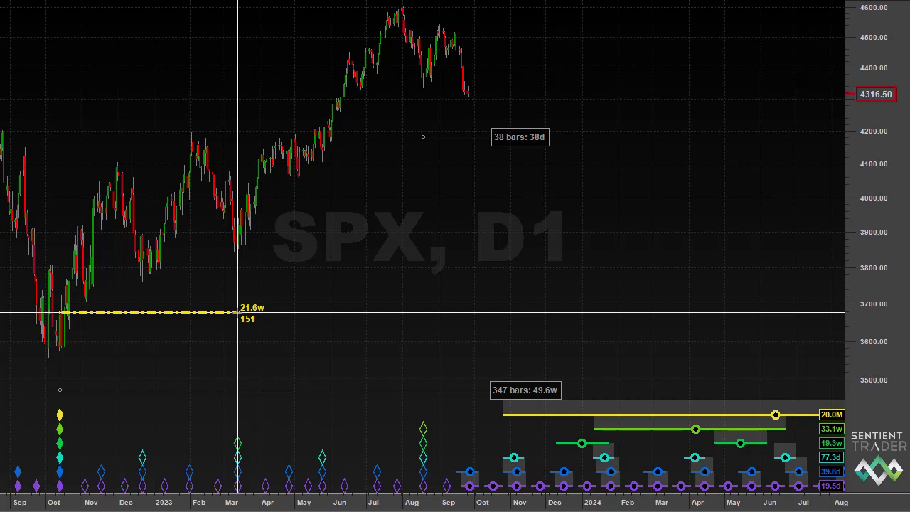
pyautogui.moveTo(237, 312); pyautogui.dragTo(415, 310)
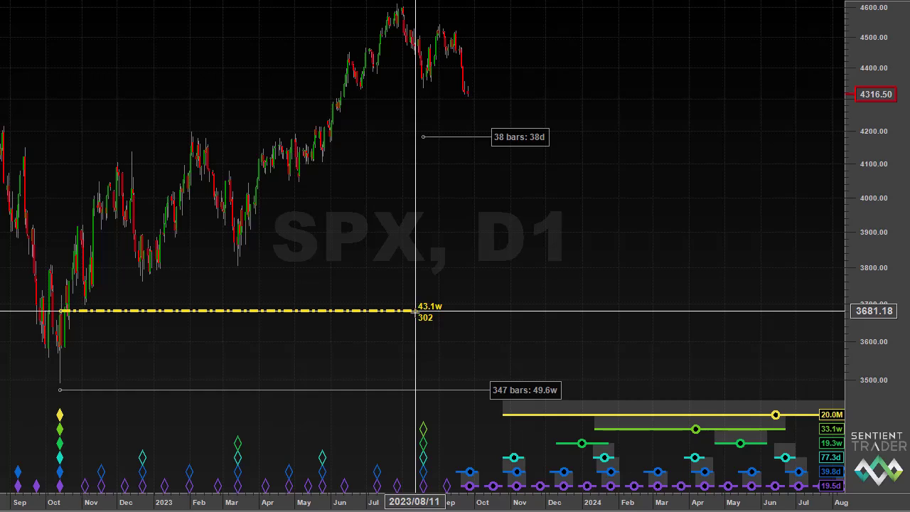
pyautogui.moveTo(415, 311); pyautogui.dragTo(423, 303)
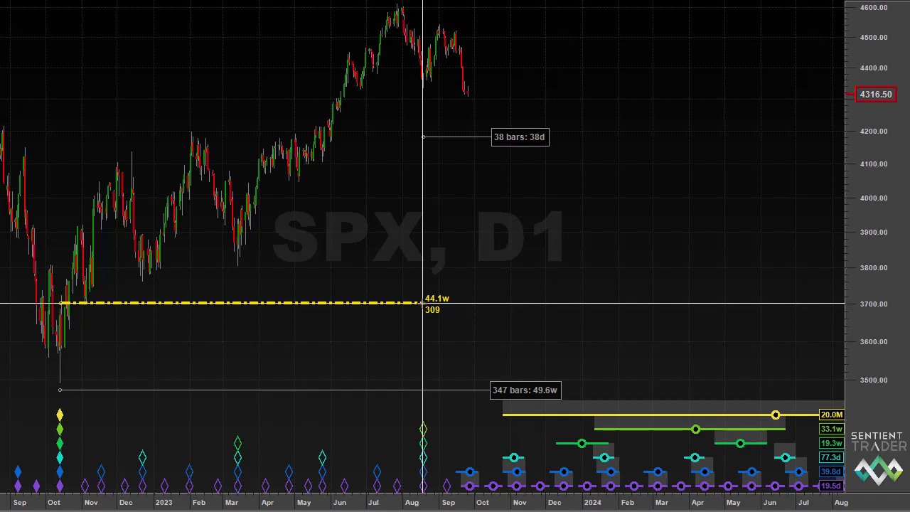
pyautogui.moveTo(423, 304); pyautogui.dragTo(468, 301)
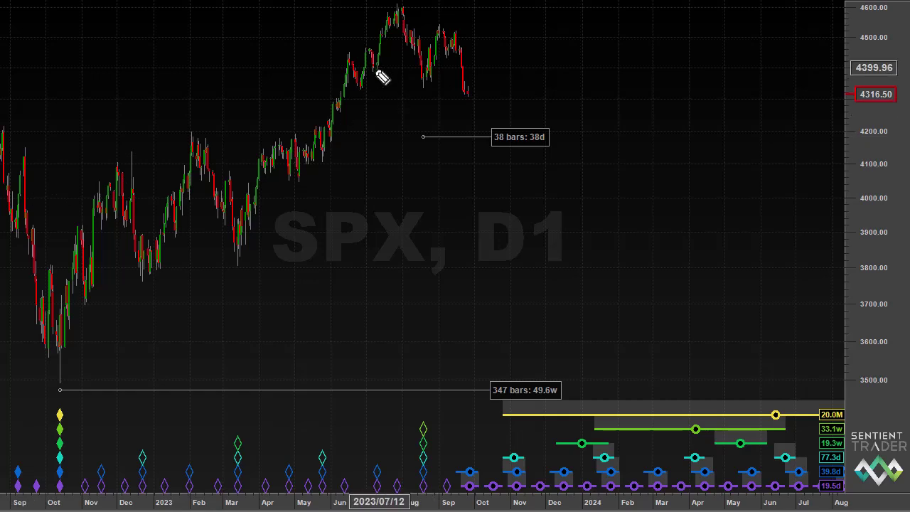
# - Circle the July and August lows, mark the late-September decline with a short stroke, and clear the annotations
pyautogui.moveTo(384, 61)
pyautogui.mouseDown()
pyautogui.moveTo(369, 76)
pyautogui.moveTo(384, 85)
pyautogui.moveTo(390, 73)
pyautogui.mouseUp()
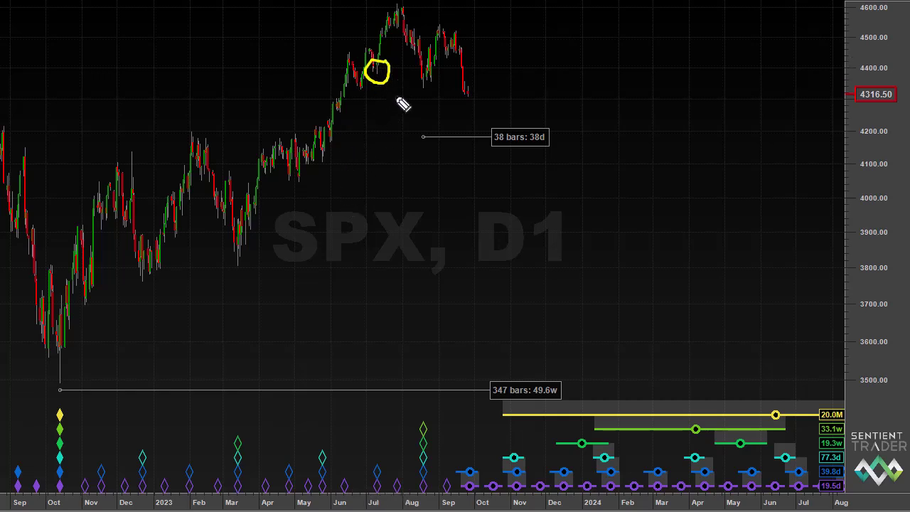
pyautogui.moveTo(431, 73)
pyautogui.mouseDown()
pyautogui.moveTo(420, 76)
pyautogui.moveTo(419, 97)
pyautogui.moveTo(434, 87)
pyautogui.moveTo(431, 74)
pyautogui.moveTo(469, 98)
pyautogui.mouseUp()
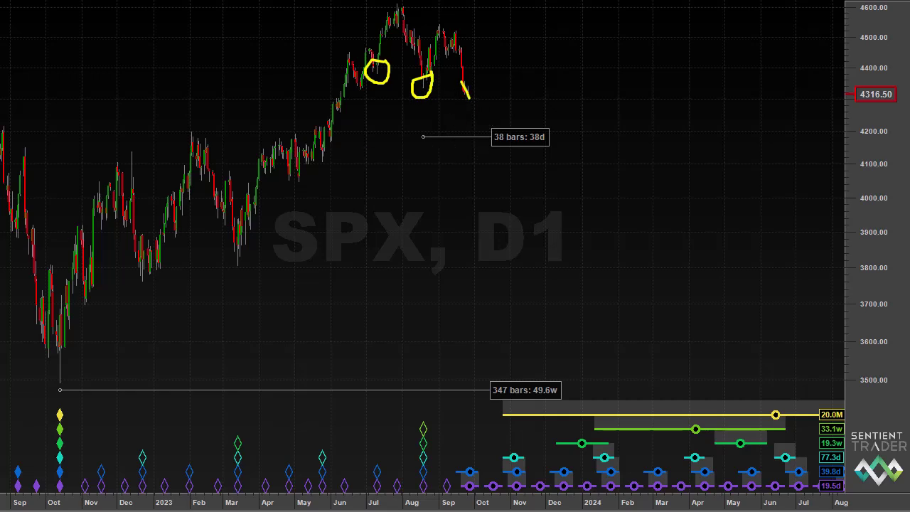
pyautogui.press('Escape')
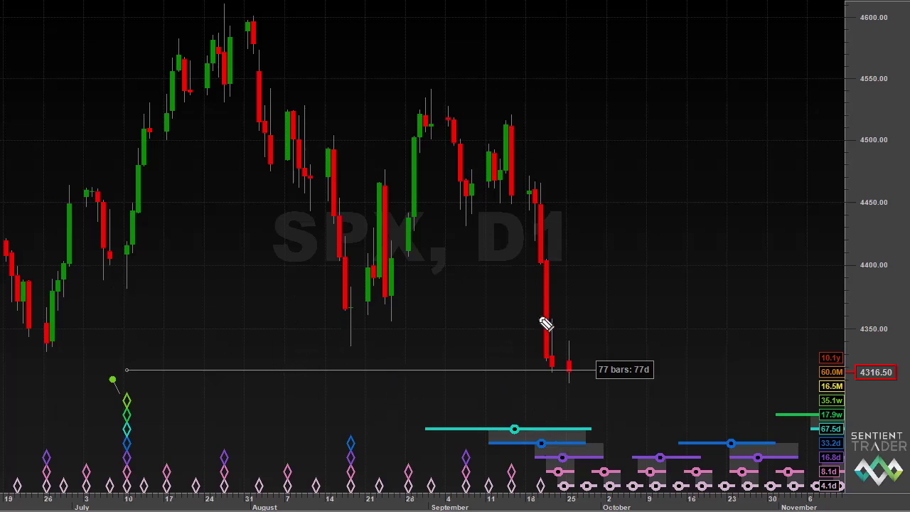
# - On the alternative phasing chart, draw an arrow down the late-September decline, outline a triangle over the projected trough zones, and clear the annotations
pyautogui.moveTo(541, 210)
pyautogui.mouseDown()
pyautogui.moveTo(550, 353)
pyautogui.moveTo(569, 371)
pyautogui.moveTo(571, 343)
pyautogui.moveTo(552, 351)
pyautogui.mouseUp()
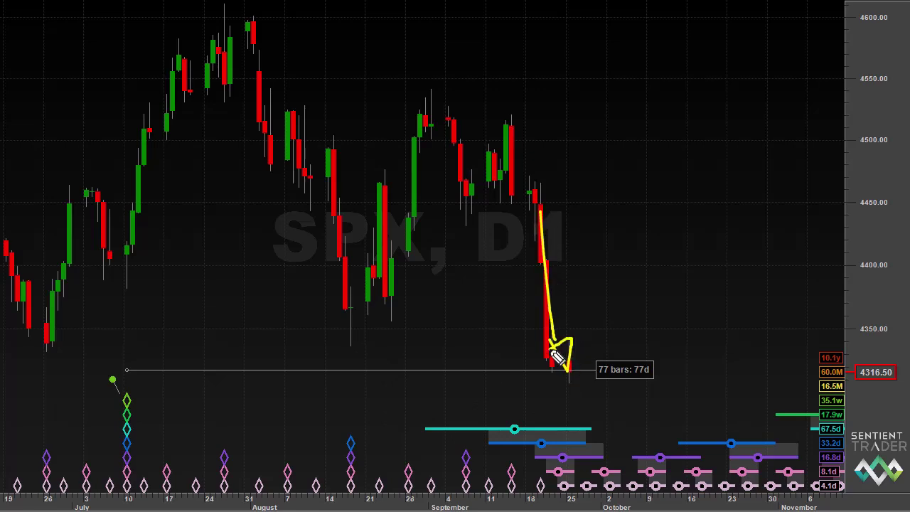
pyautogui.moveTo(528, 427)
pyautogui.mouseDown()
pyautogui.moveTo(563, 486)
pyautogui.moveTo(597, 422)
pyautogui.moveTo(530, 427)
pyautogui.mouseUp()
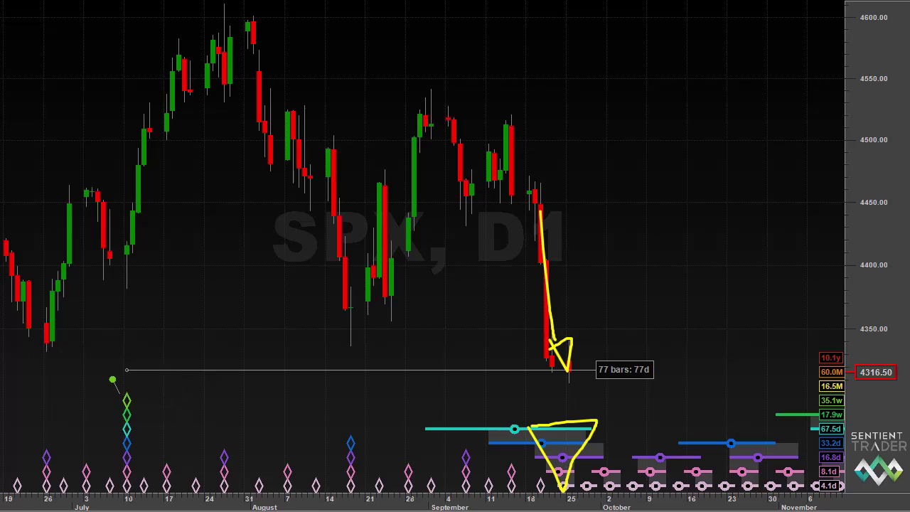
pyautogui.press('e')
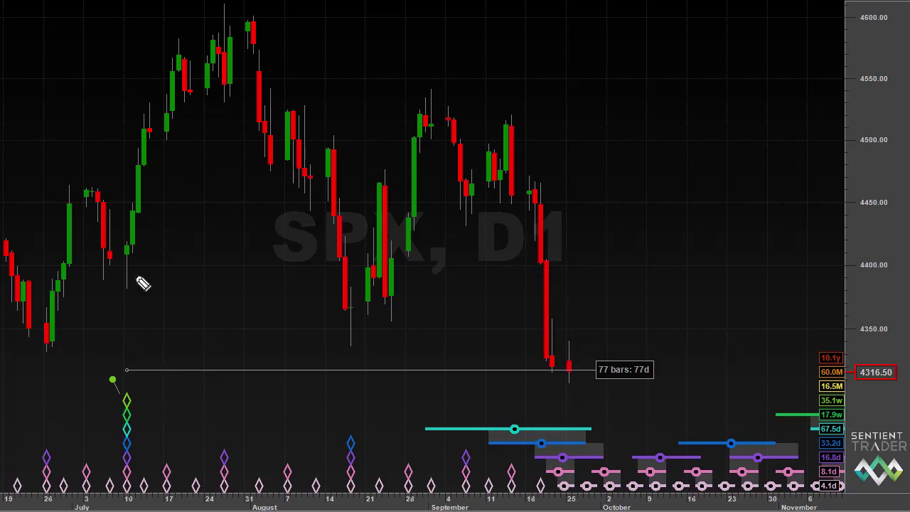
# - Trace the M-shaped price path from the July 10 low to the late-September low and extend it into a projected upward bounce
pyautogui.moveTo(125, 280)
pyautogui.mouseDown()
pyautogui.moveTo(224, 10)
pyautogui.moveTo(355, 338)
pyautogui.moveTo(438, 85)
pyautogui.moveTo(567, 371)
pyautogui.mouseUp()
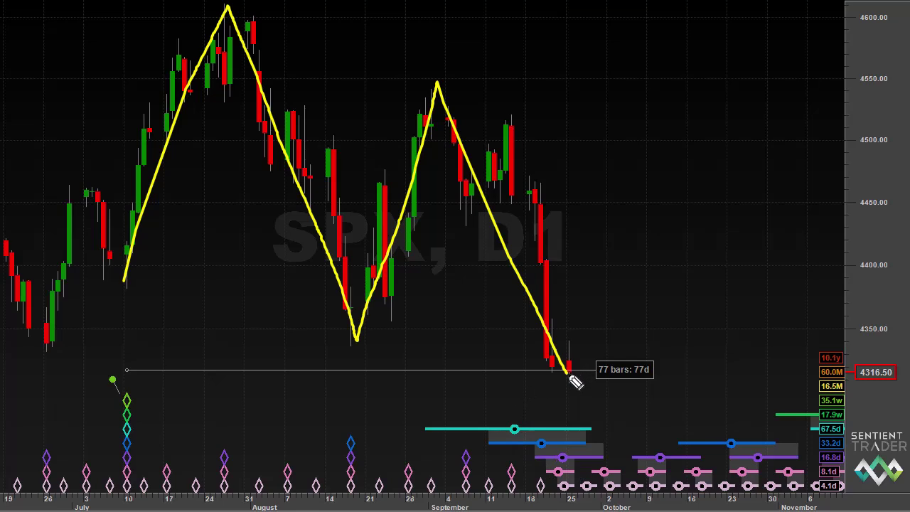
pyautogui.moveTo(568, 375); pyautogui.dragTo(592, 326)
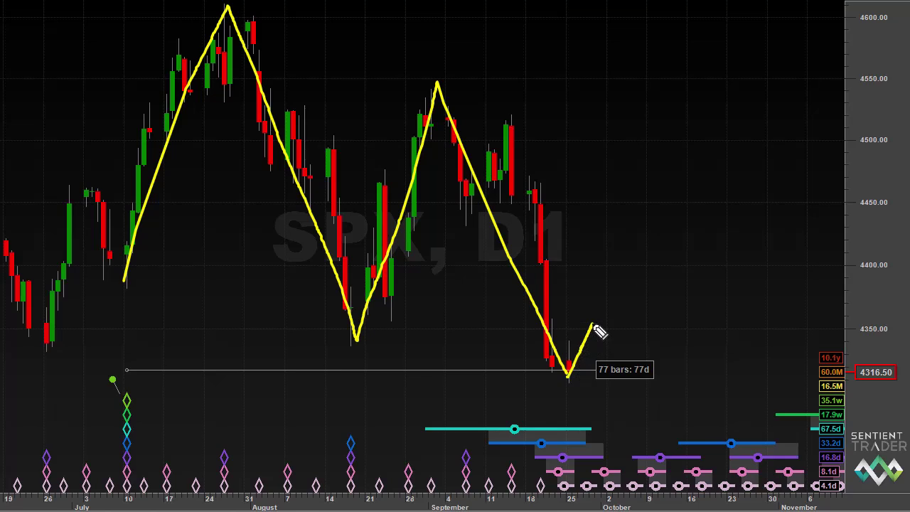
pyautogui.moveTo(593, 325)
pyautogui.mouseDown()
pyautogui.moveTo(609, 272)
pyautogui.moveTo(615, 300)
pyautogui.moveTo(601, 290)
pyautogui.mouseUp()
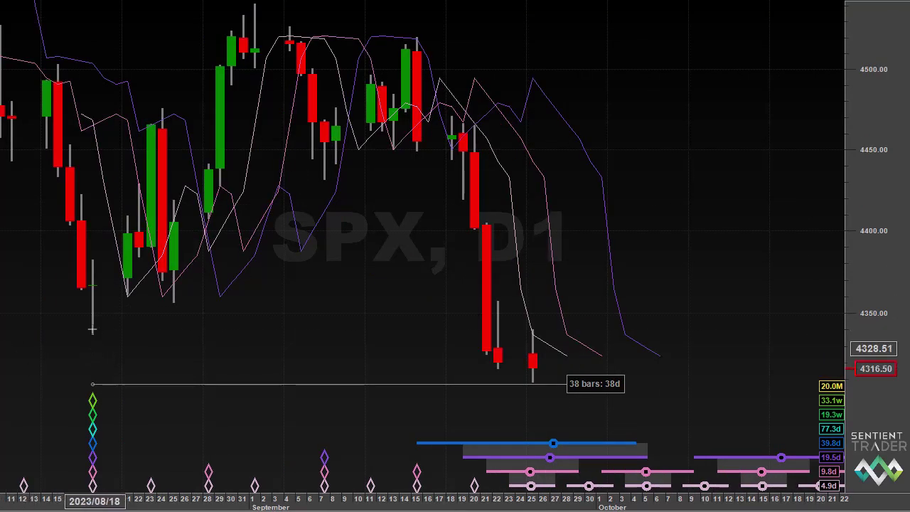
# - On the chart with FLD lines, circle the August 18 low and outline a triangle over the late-September projected trough zones
pyautogui.hotkey('ctrl', '2')
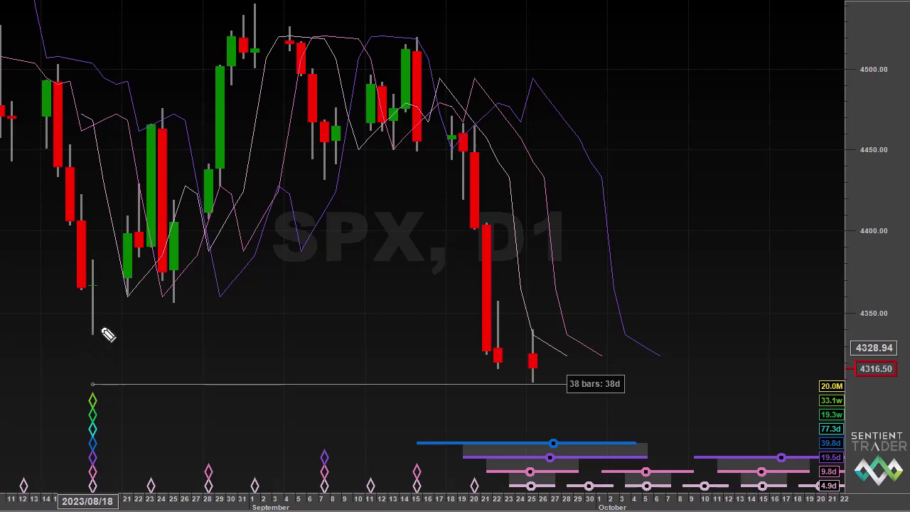
pyautogui.moveTo(89, 326)
pyautogui.mouseDown()
pyautogui.moveTo(88, 339)
pyautogui.moveTo(95, 325)
pyautogui.mouseUp()
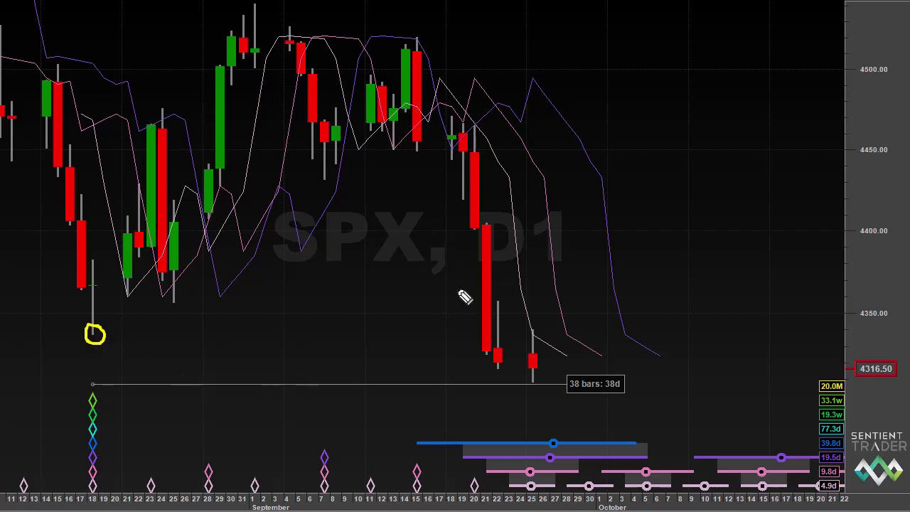
pyautogui.moveTo(501, 440)
pyautogui.mouseDown()
pyautogui.moveTo(534, 501)
pyautogui.moveTo(567, 441)
pyautogui.moveTo(506, 438)
pyautogui.moveTo(513, 454)
pyautogui.mouseUp()
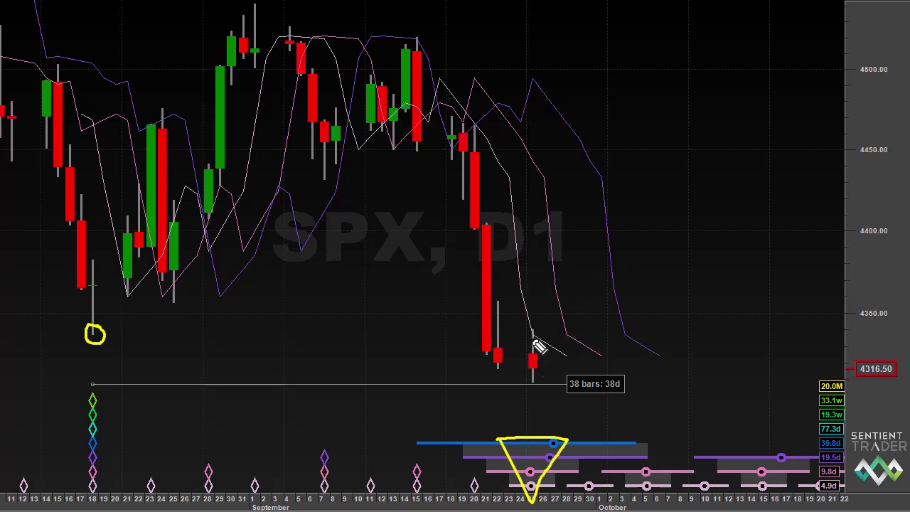
# - Draw a projected rise from the late-September bar across the FLD lines into early October, mark beside it, and clear the annotations
pyautogui.moveTo(531, 343); pyautogui.dragTo(643, 247)
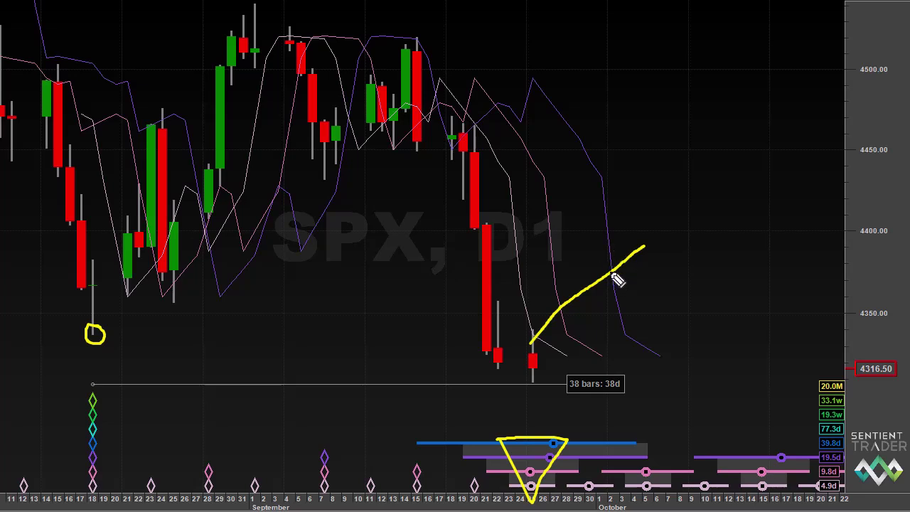
pyautogui.moveTo(660, 278)
pyautogui.mouseDown()
pyautogui.moveTo(621, 275)
pyautogui.moveTo(634, 276)
pyautogui.mouseUp()
pyautogui.press('Escape')
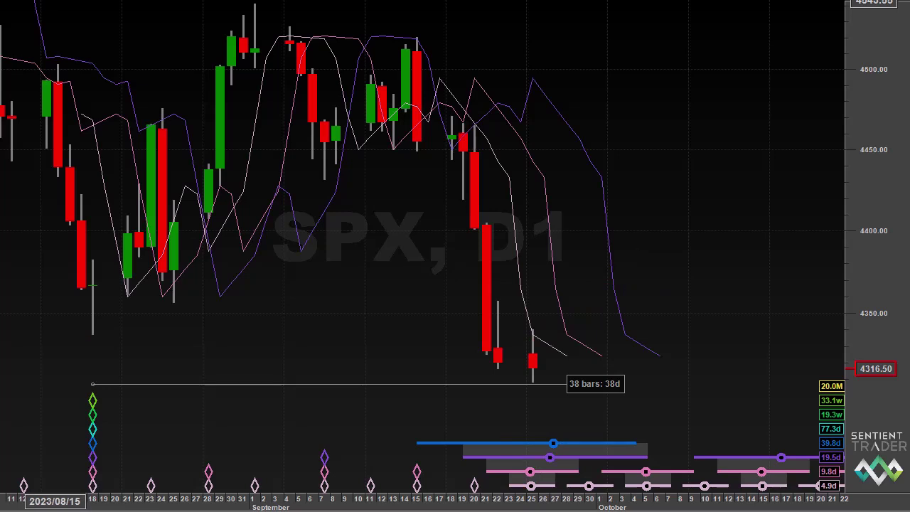
# - Hide the FLD lines on the SPX daily chart
pyautogui.scroll(-5, 341, 66)
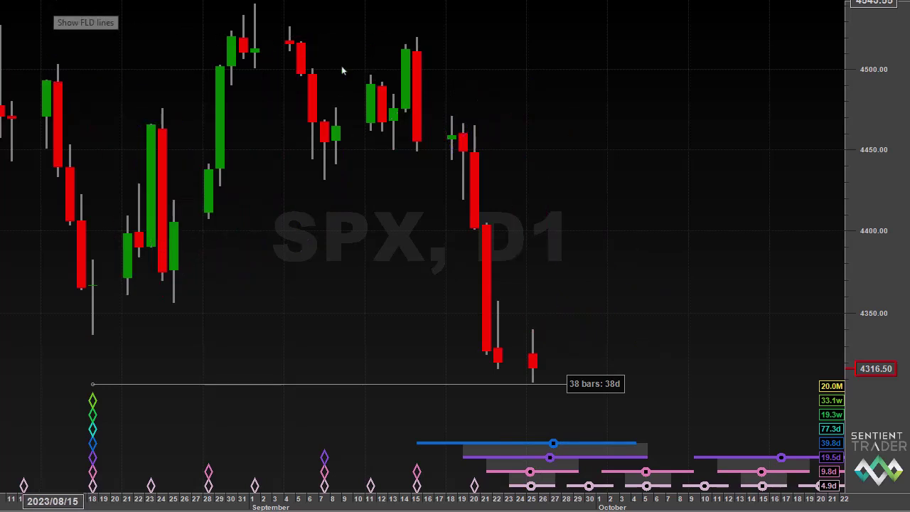